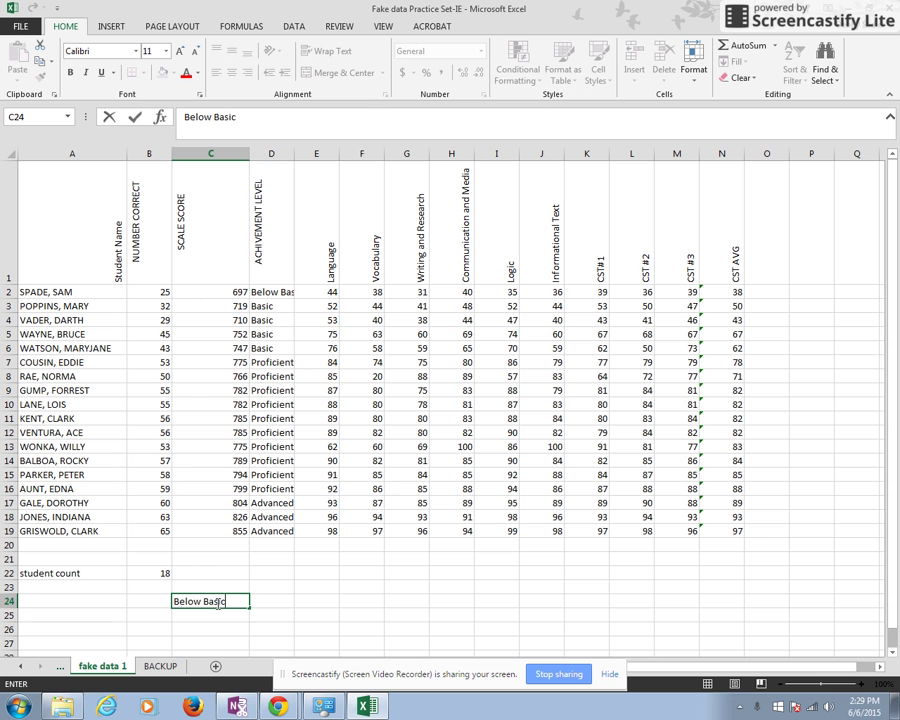
Complete the achievement level labels in C24:C27: Below Basic, Basic, Proficient and Advanced.
{"action": "key", "text": "ctrl+Return"}
{"action": "key", "text": "Return"}
{"action": "type", "text": "Basic"}
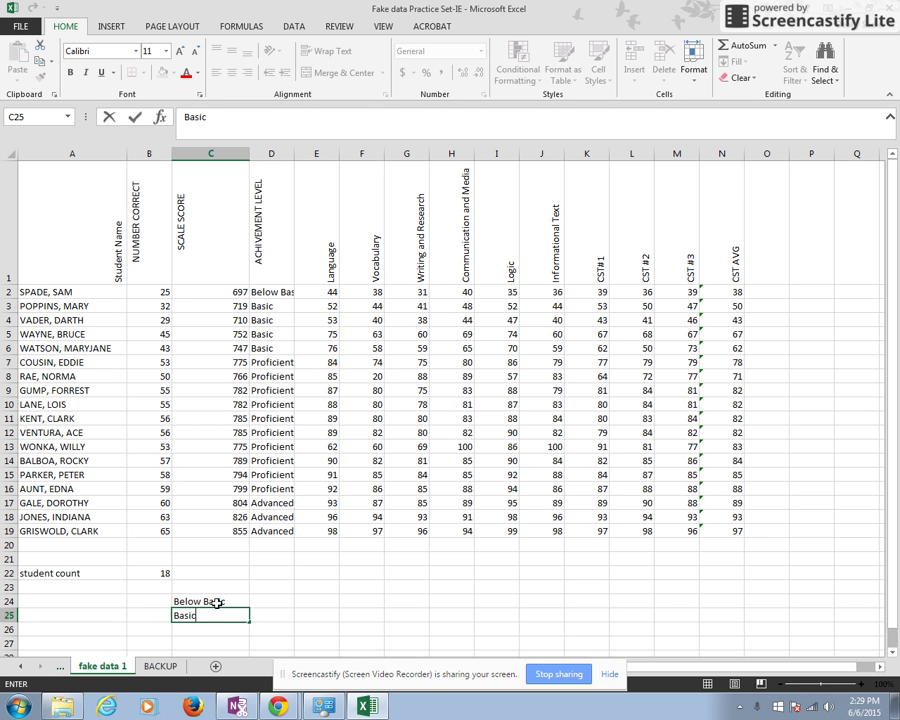
{"action": "key", "text": "Return"}
{"action": "type", "text": "Proficient"}
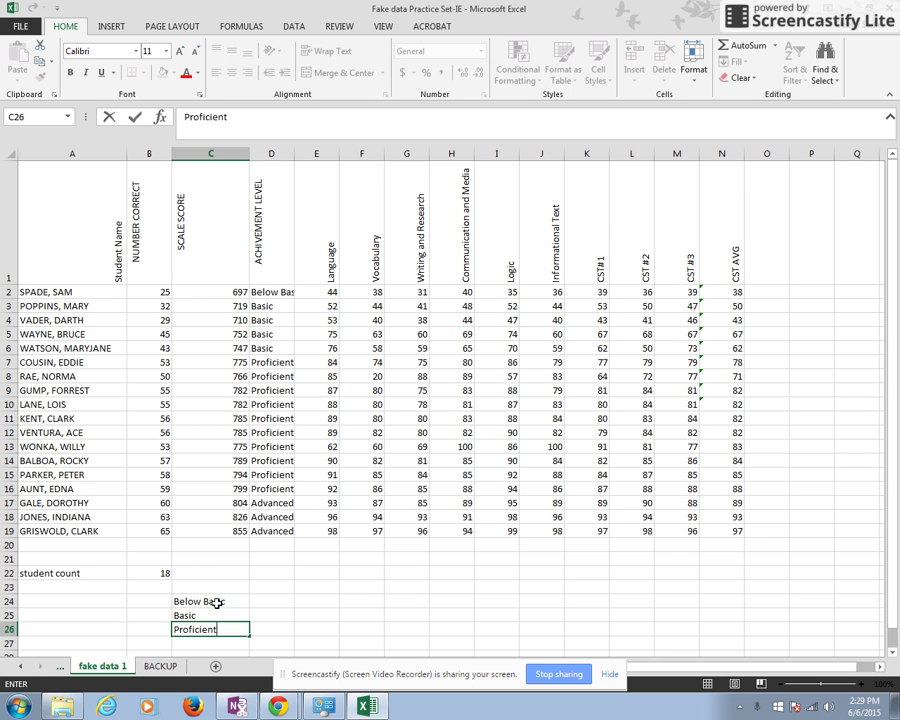
{"action": "key", "text": "ctrl+Return"}
{"action": "key", "text": "Return"}
{"action": "type", "text": "Advanced"}
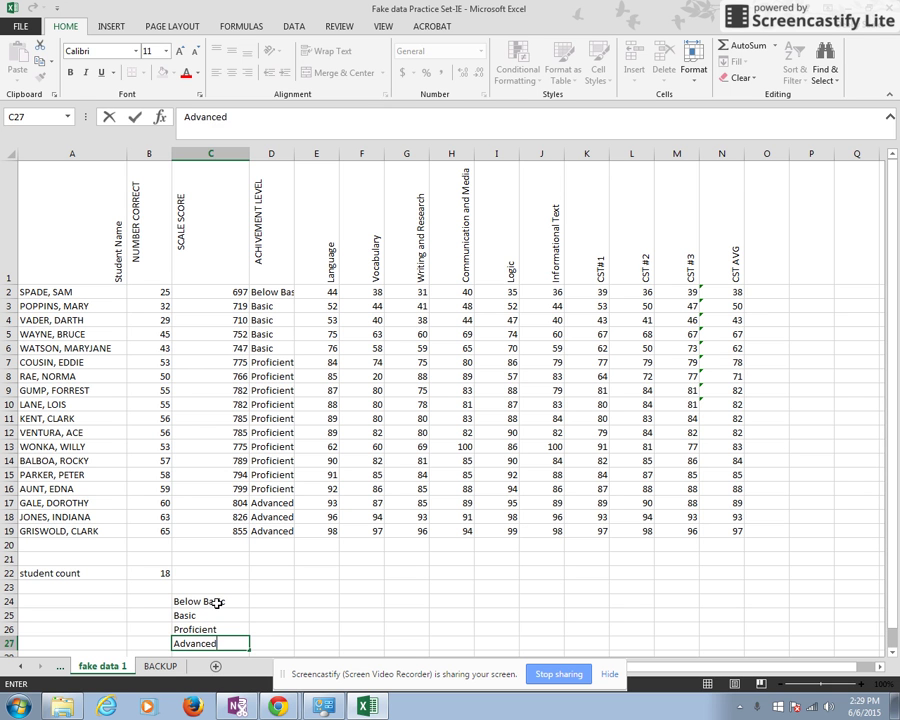
Enter the formula =countif(D2:D19,"Below Basic") in D24 to count the Below Basic students.
{"action": "left_click", "coordinate": [270, 601]}
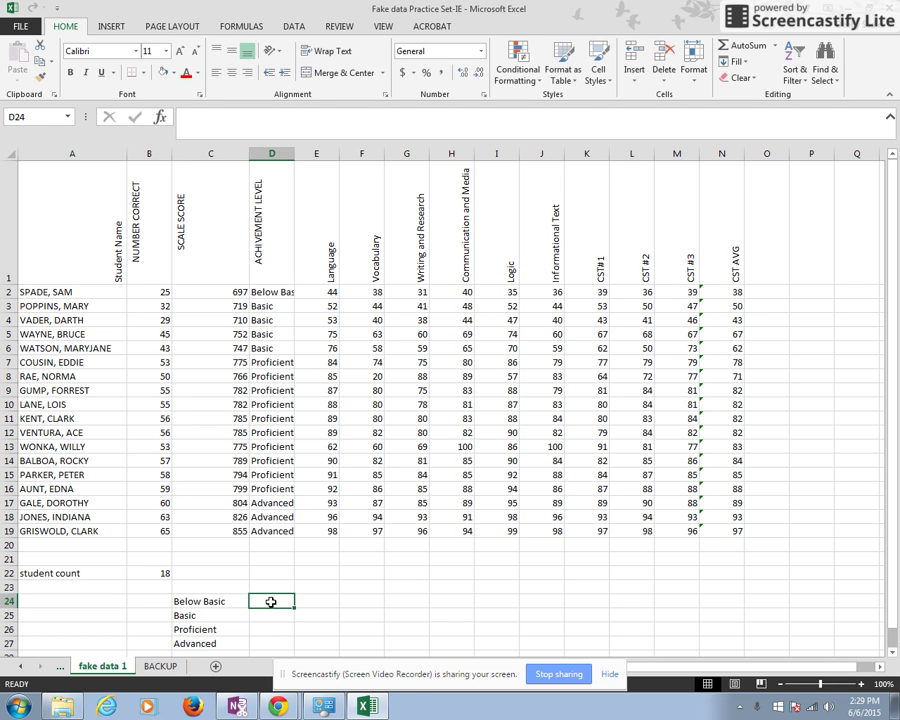
{"action": "type", "text": "=countif("}
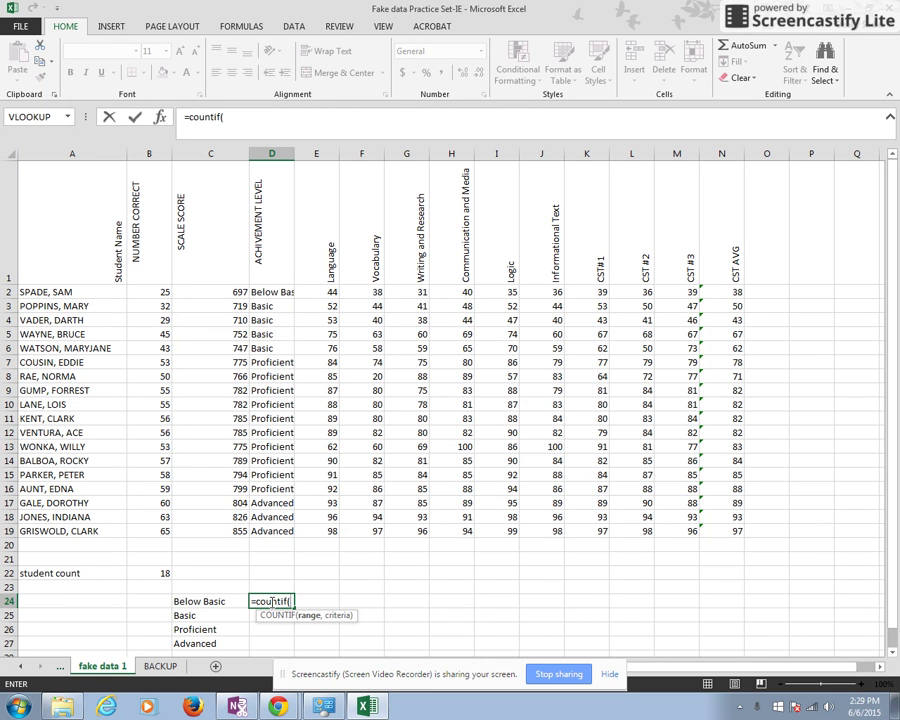
{"action": "left_click", "coordinate": [271, 292]}
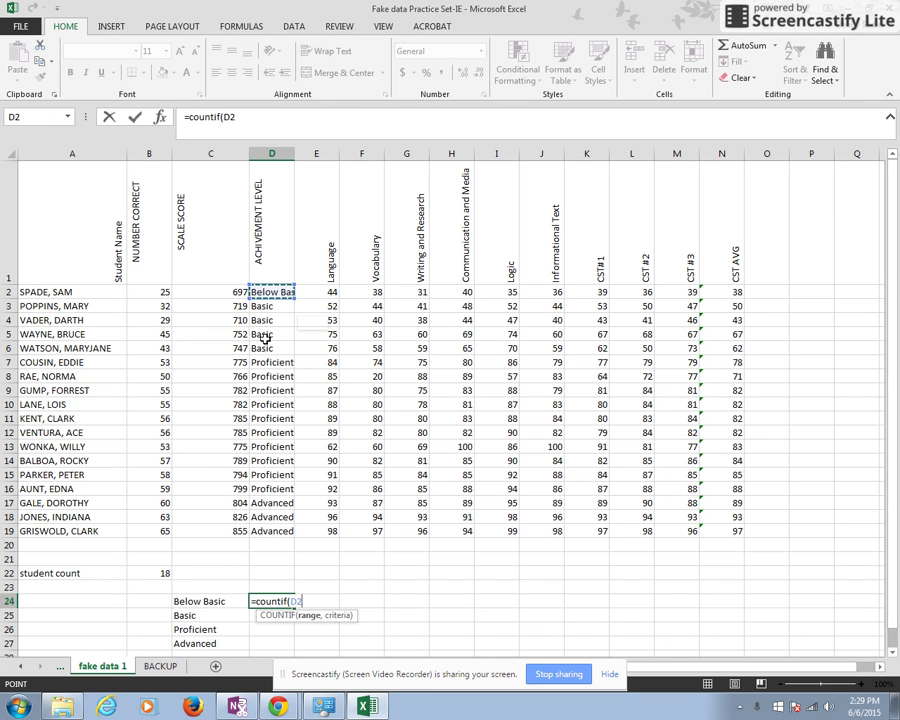
{"action": "left_click_drag", "start_coordinate": [265, 338], "coordinate": [267, 528]}
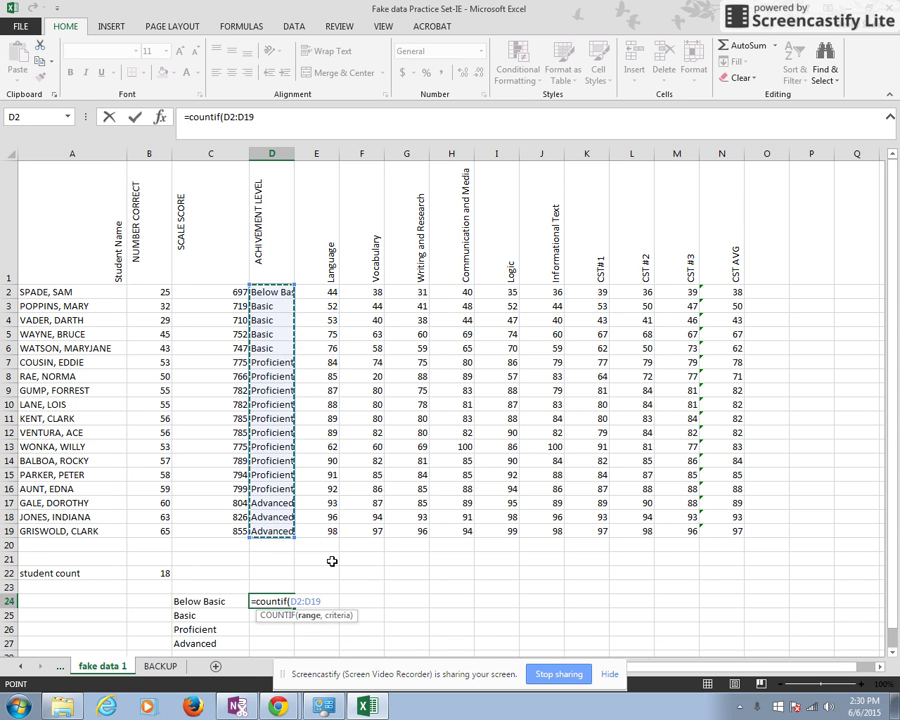
{"action": "type", "text": ","}
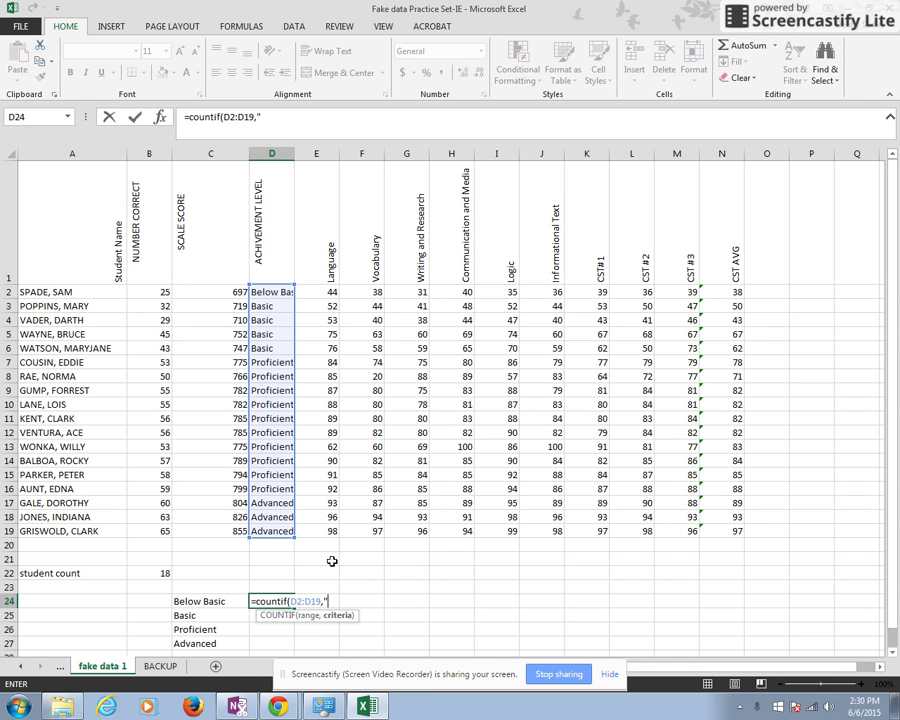
{"action": "type", "text": "\"Below Basic\")"}
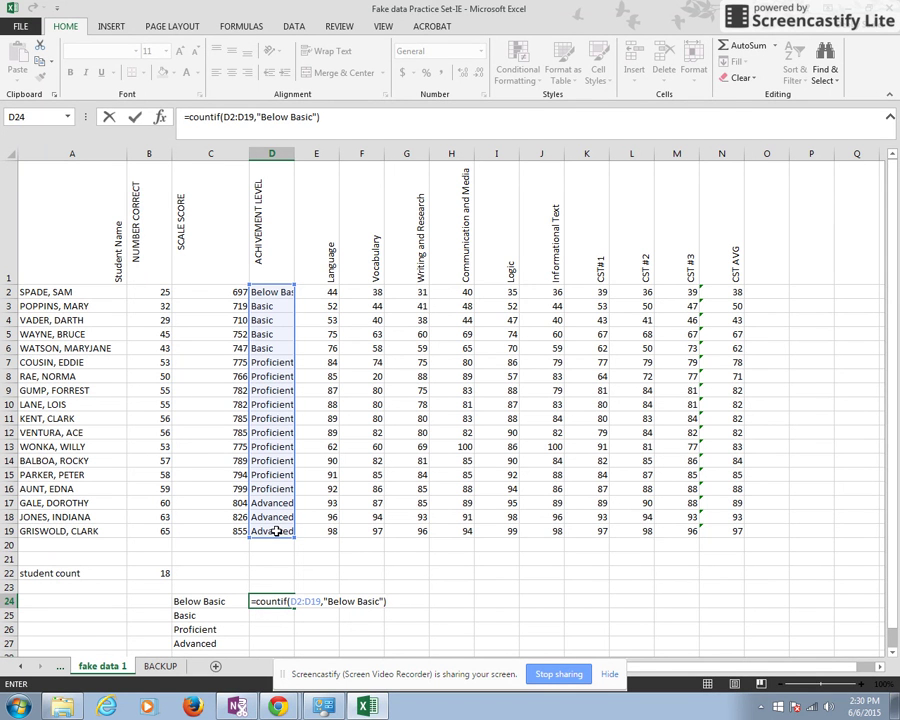
{"action": "key", "text": "Return"}
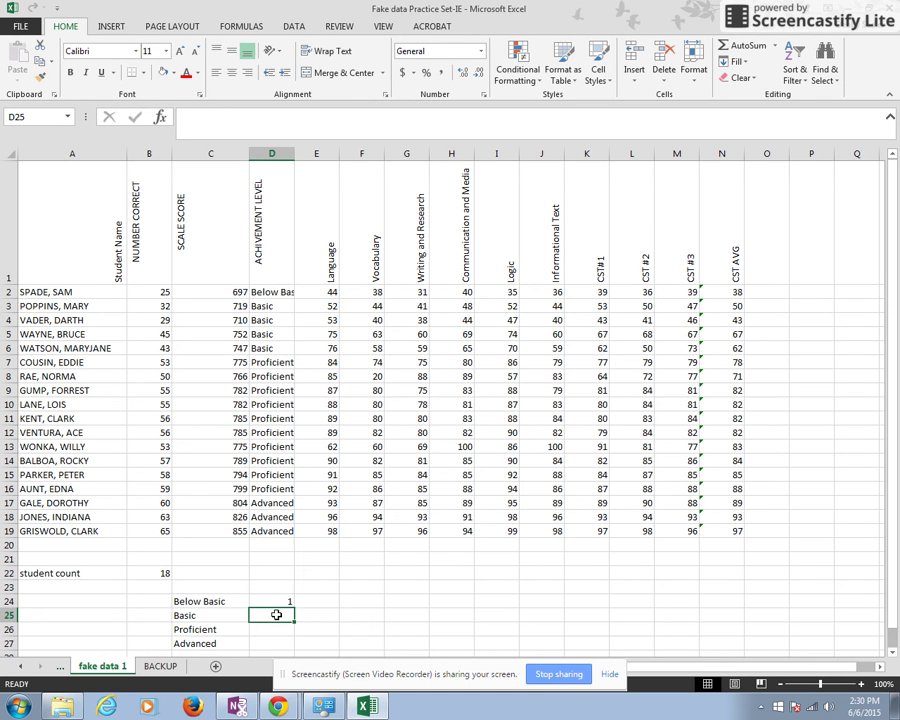
Enter the formula =countif(D2:D19,"Basic") in D25 to count the Basic students.
{"action": "type", "text": "=counti"}
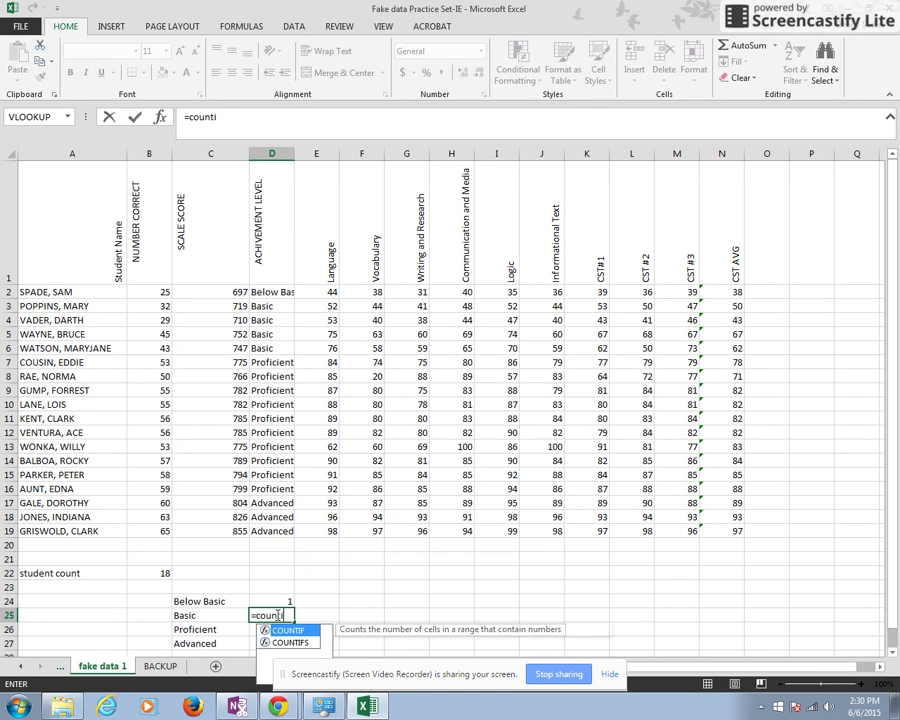
{"action": "type", "text": "f("}
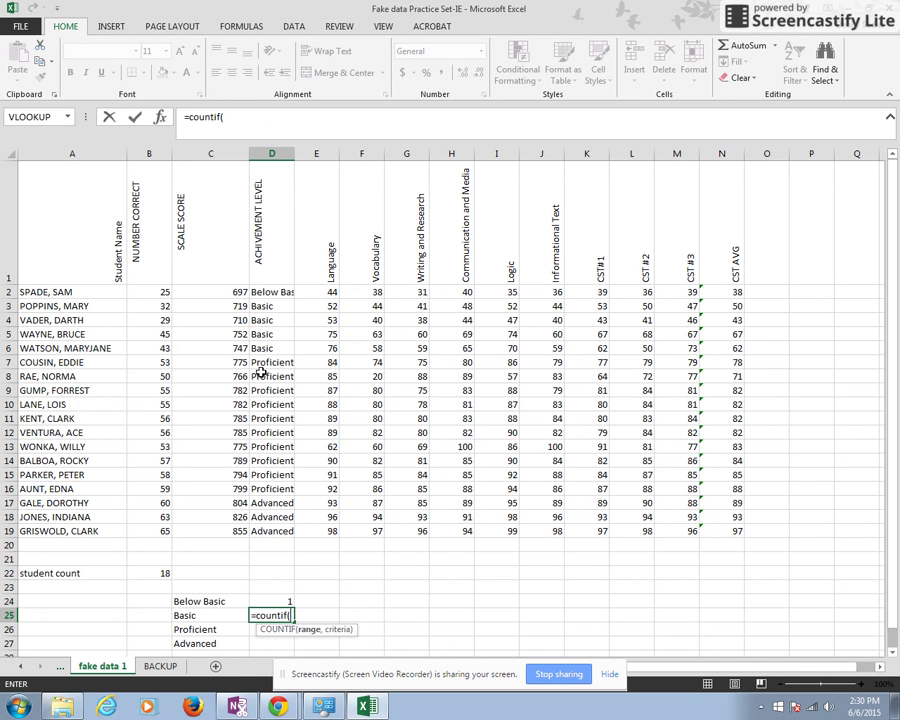
{"action": "left_click_drag", "start_coordinate": [271, 291], "coordinate": [270, 533]}
{"action": "type", "text": ","}
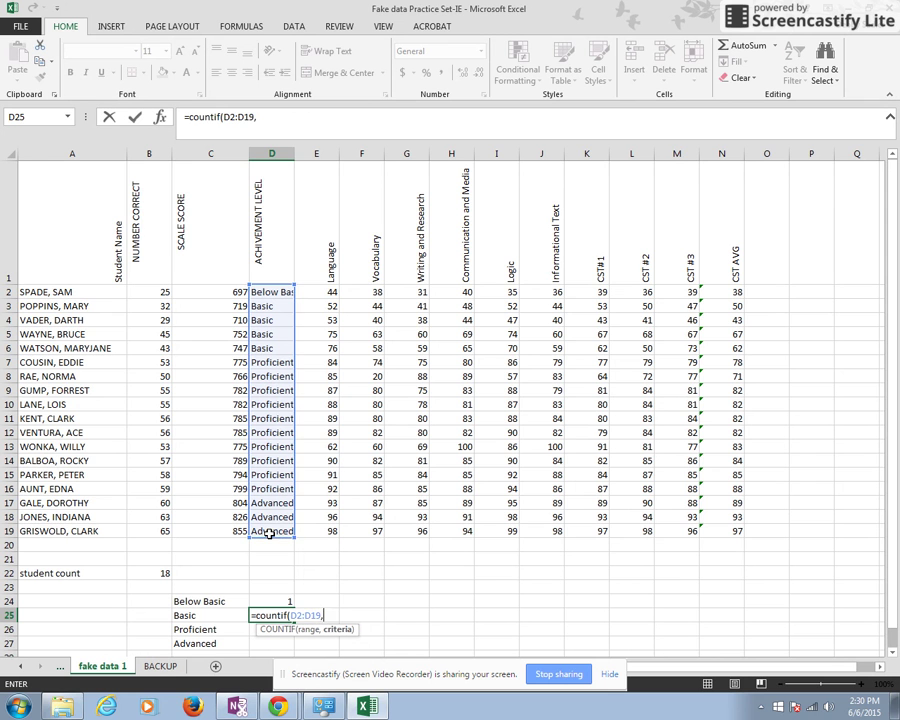
{"action": "type", "text": "\"Basic\")"}
{"action": "key", "text": "Return"}
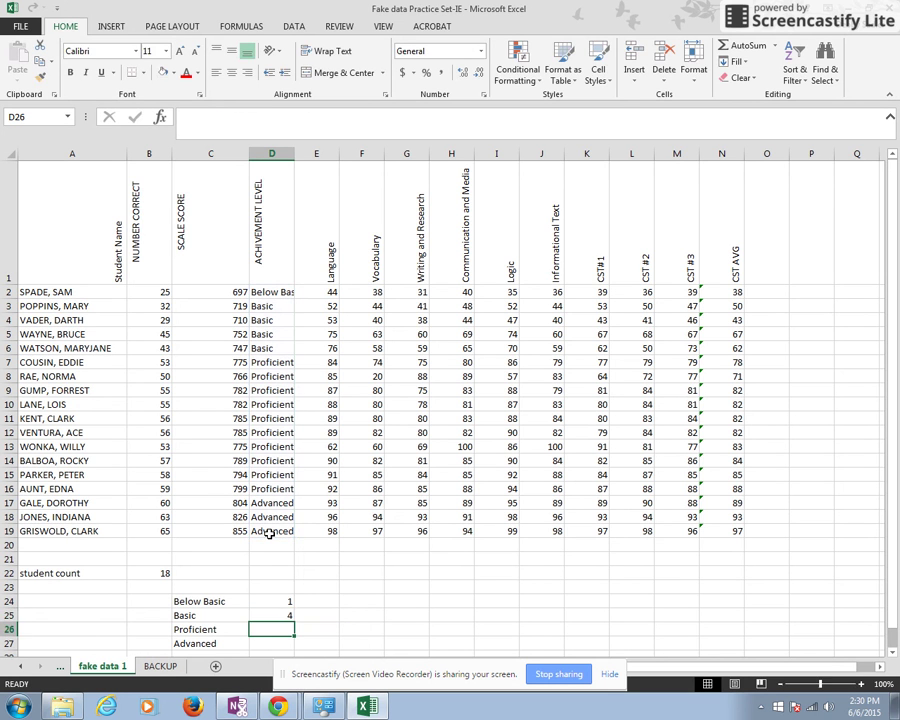
Enter the formula =countif(D2:D19," Proficient") in D26, with a space before the word Proficient.
{"action": "type", "text": "=c"}
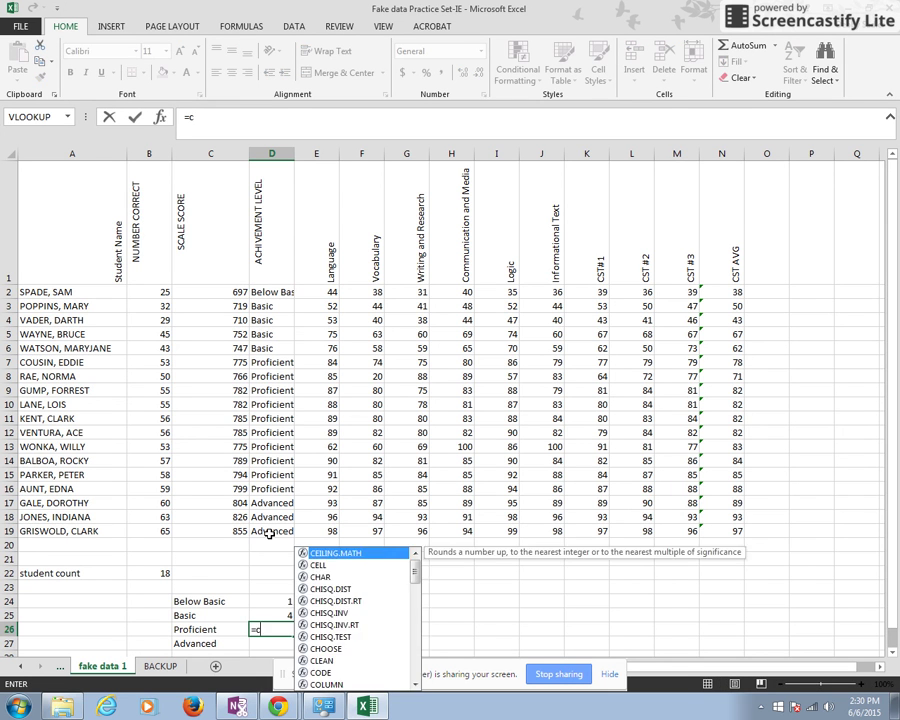
{"action": "type", "text": "ountif("}
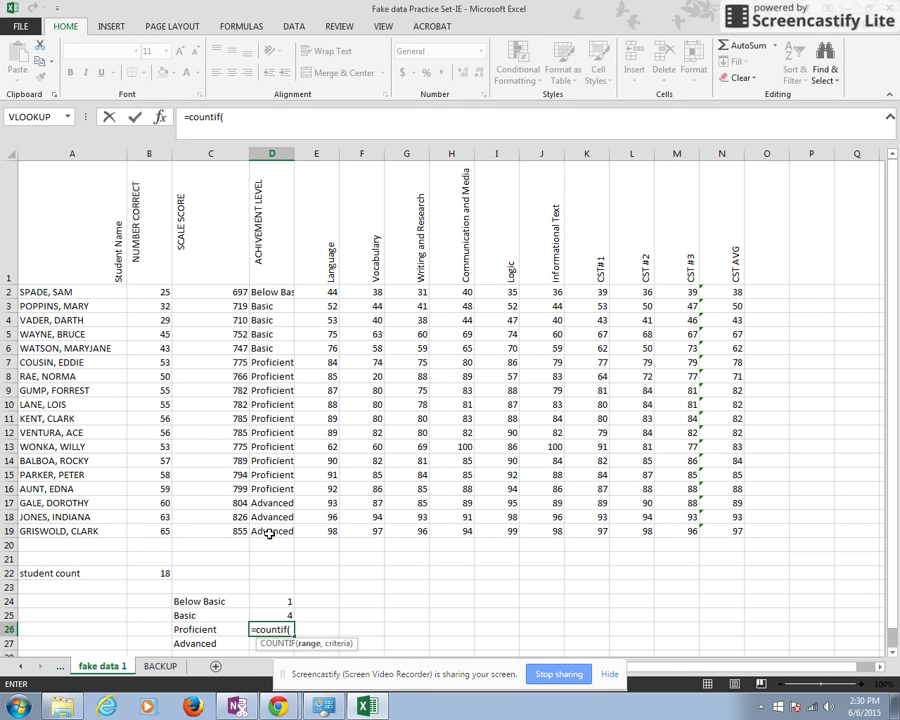
{"action": "left_click_drag", "start_coordinate": [263, 293], "coordinate": [270, 320]}
{"action": "left_click_drag", "start_coordinate": [270, 452], "coordinate": [276, 535]}
{"action": "type", "text": ","}
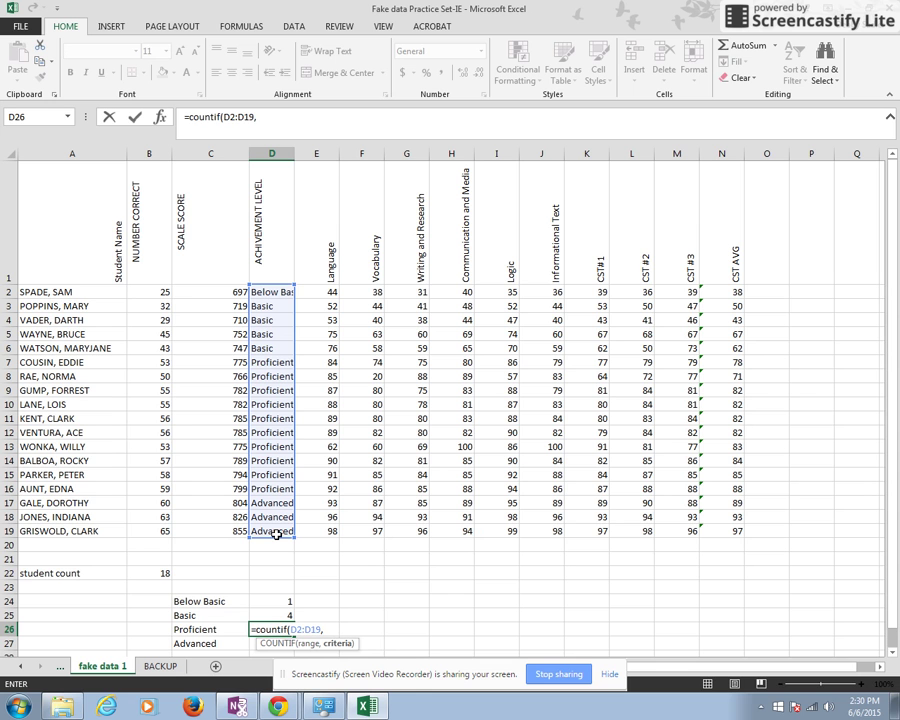
{"action": "type", "text": "\" Proficient"}
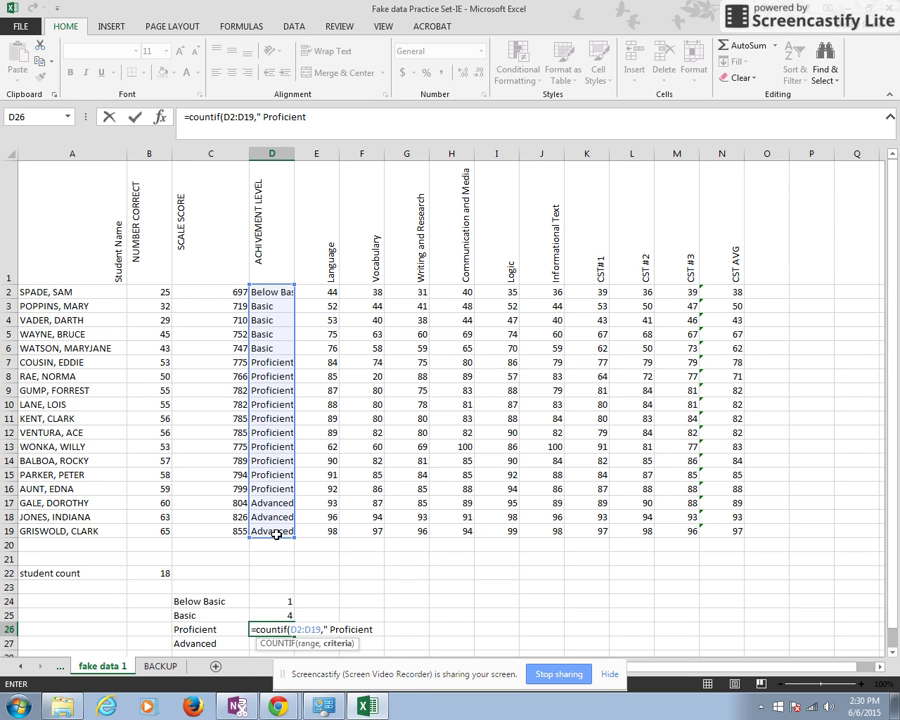
{"action": "type", "text": "\")"}
{"action": "key", "text": "Return"}
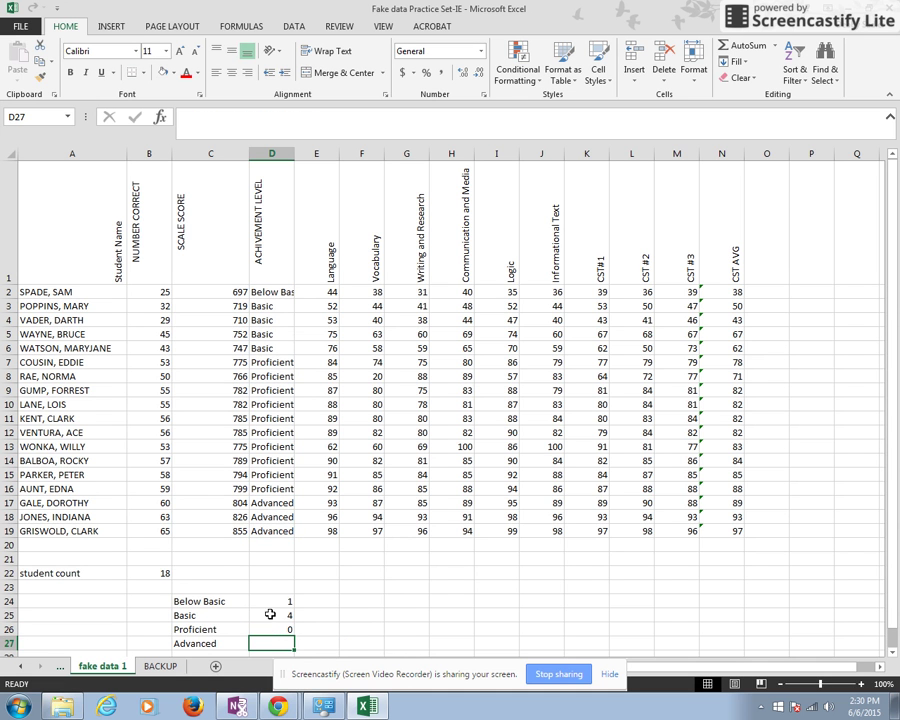
Remove the space before Proficient in the D26 formula so the criterion reads "Proficient".
{"action": "key", "text": "Up"}
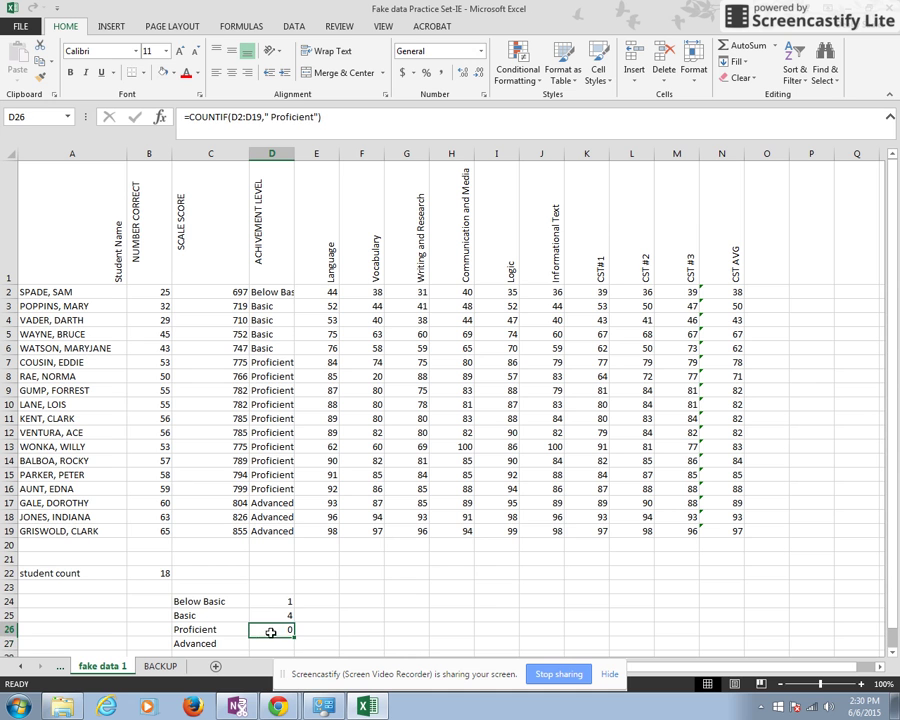
{"action": "left_click", "coordinate": [272, 117]}
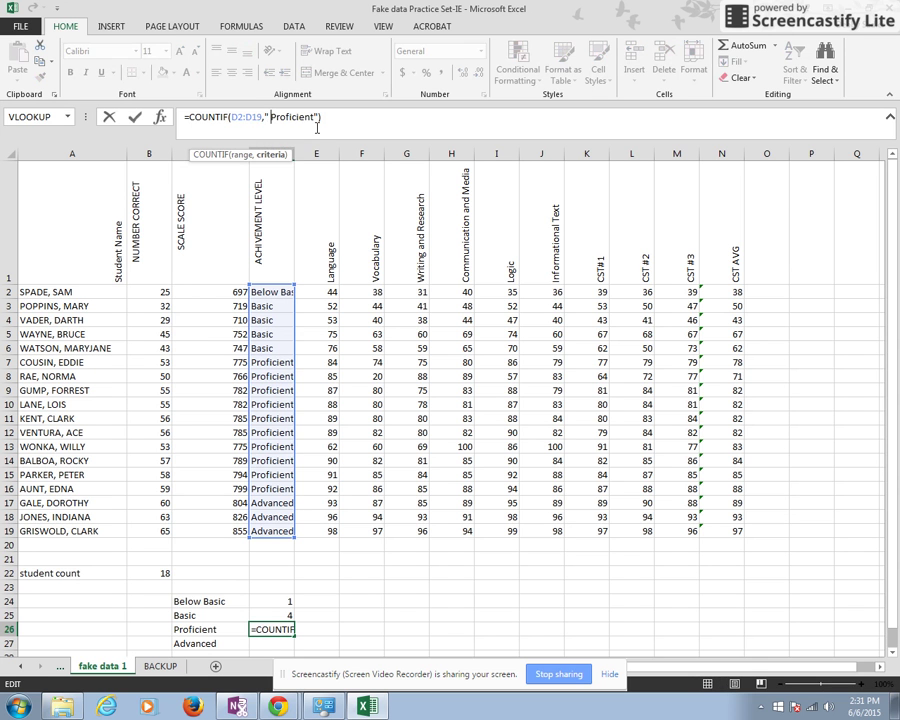
{"action": "key", "text": "BackSpace"}
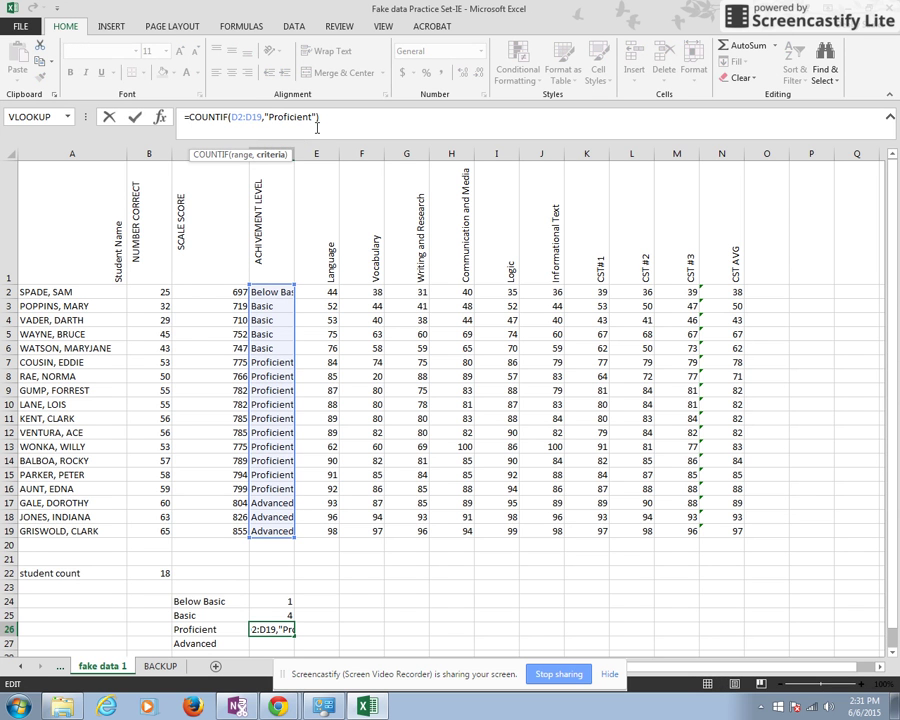
{"action": "key", "text": "Return"}
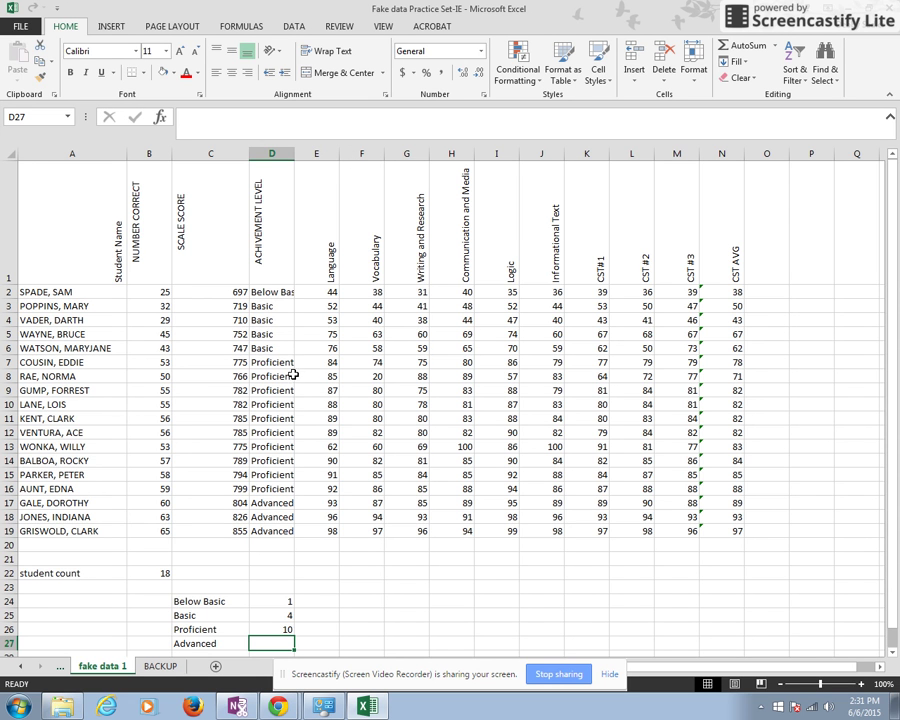
Change the achievement level in D3 to the misspelling "Basci" to test the Basic count.
{"action": "left_click", "coordinate": [270, 308]}
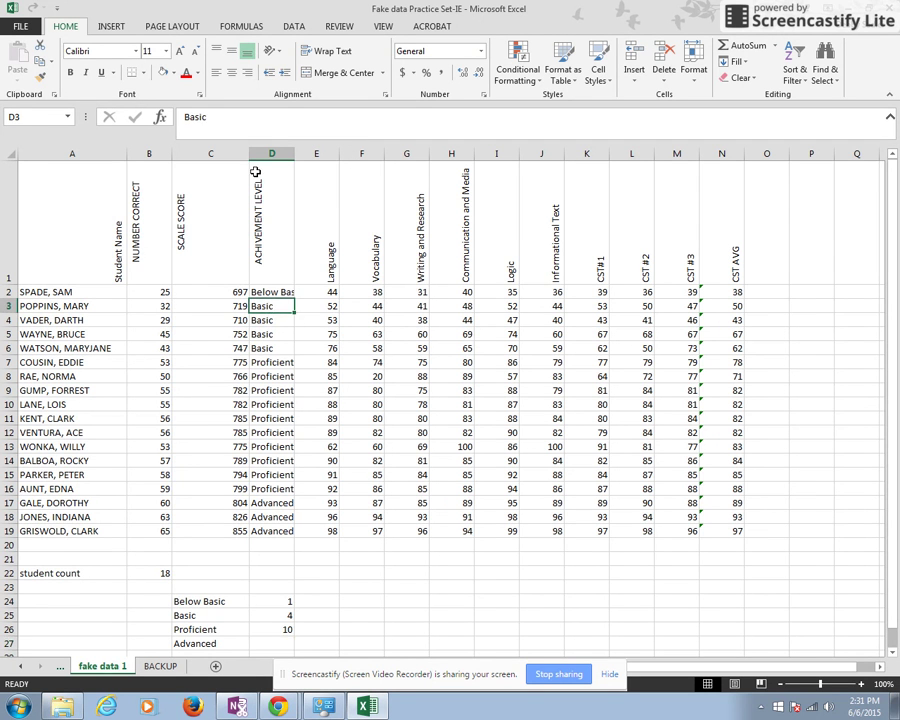
{"action": "left_click", "coordinate": [203, 117]}
{"action": "key", "text": "BackSpace"}
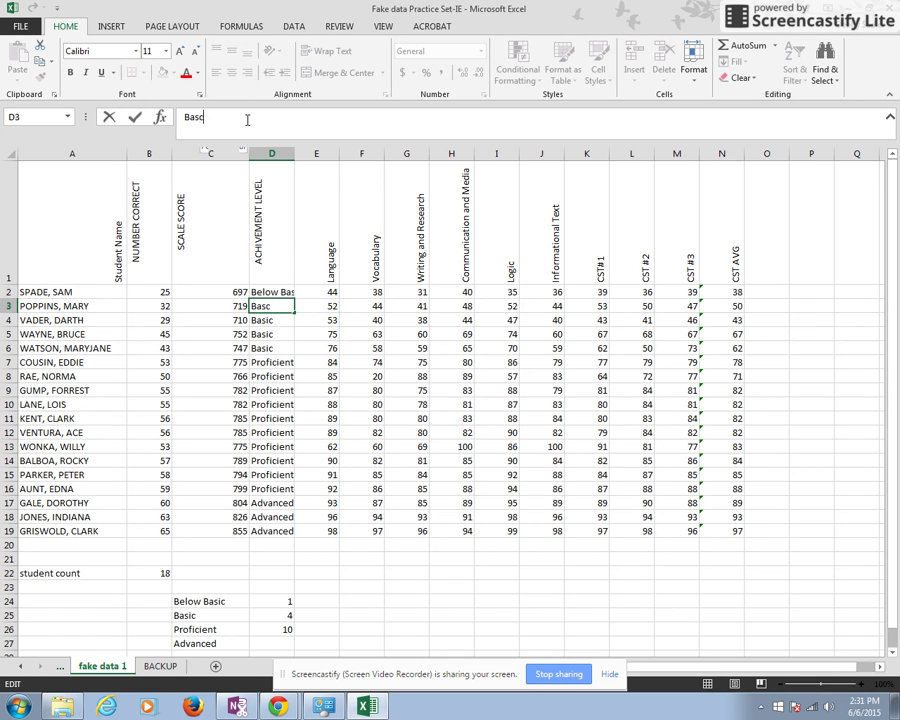
{"action": "key", "text": "Right"}
{"action": "type", "text": "i"}
{"action": "key", "text": "Return"}
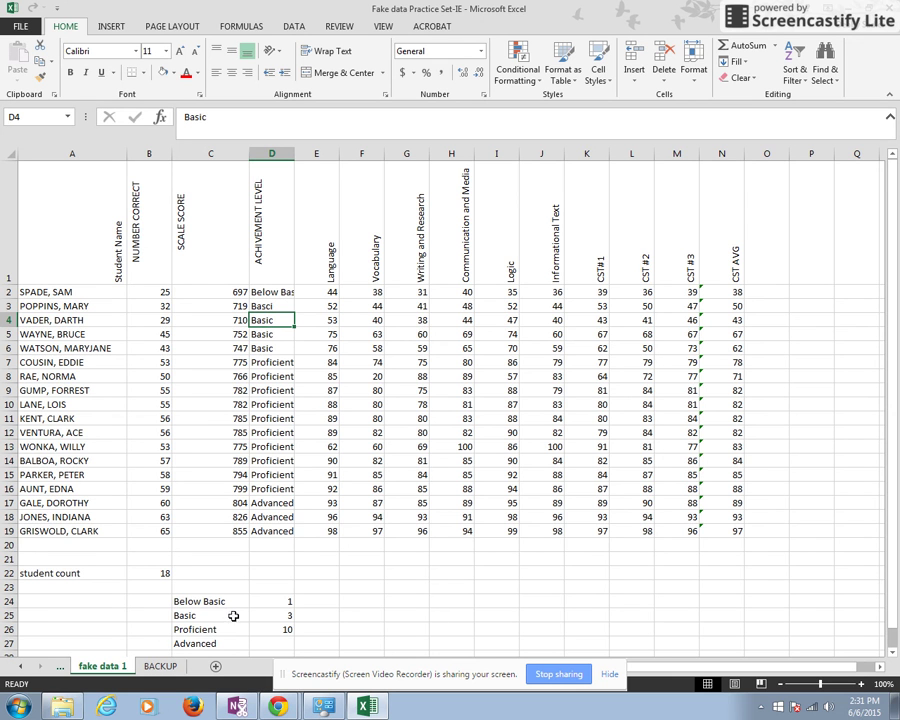
Correct the spelling of the achievement level in D3 to "Basic".
{"action": "left_click", "coordinate": [256, 306]}
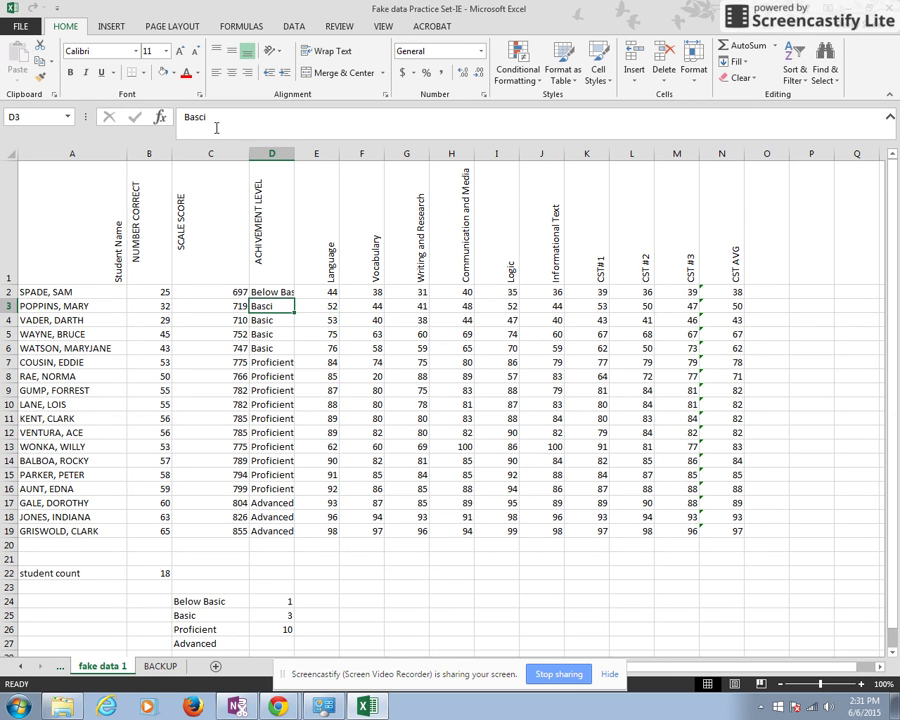
{"action": "left_click", "coordinate": [209, 116]}
{"action": "key", "text": "BackSpace"}
{"action": "key", "text": "BackSpace"}
{"action": "type", "text": "ic"}
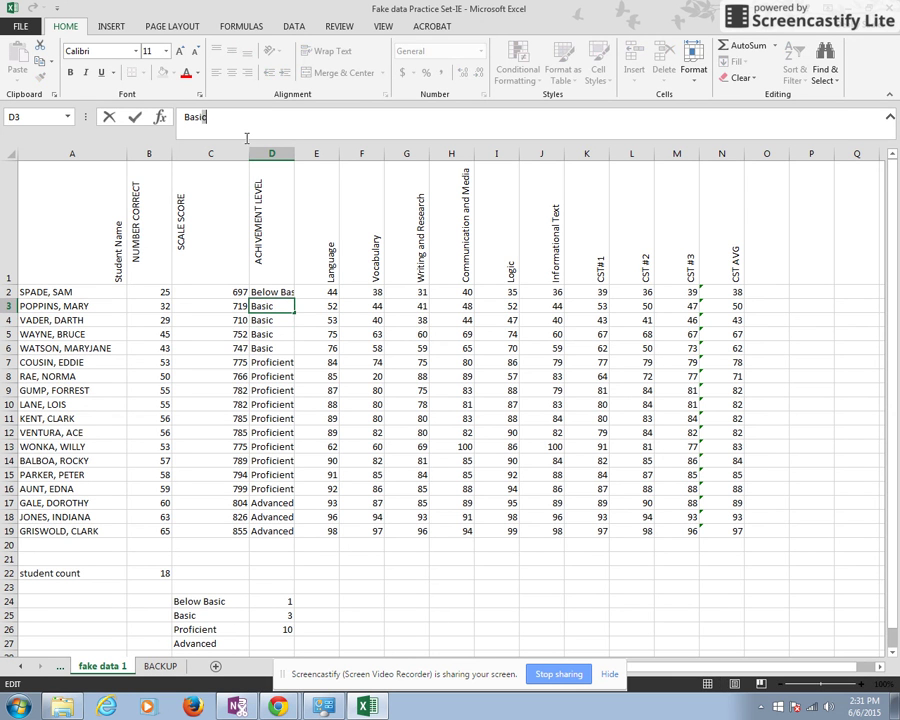
{"action": "key", "text": "Return"}
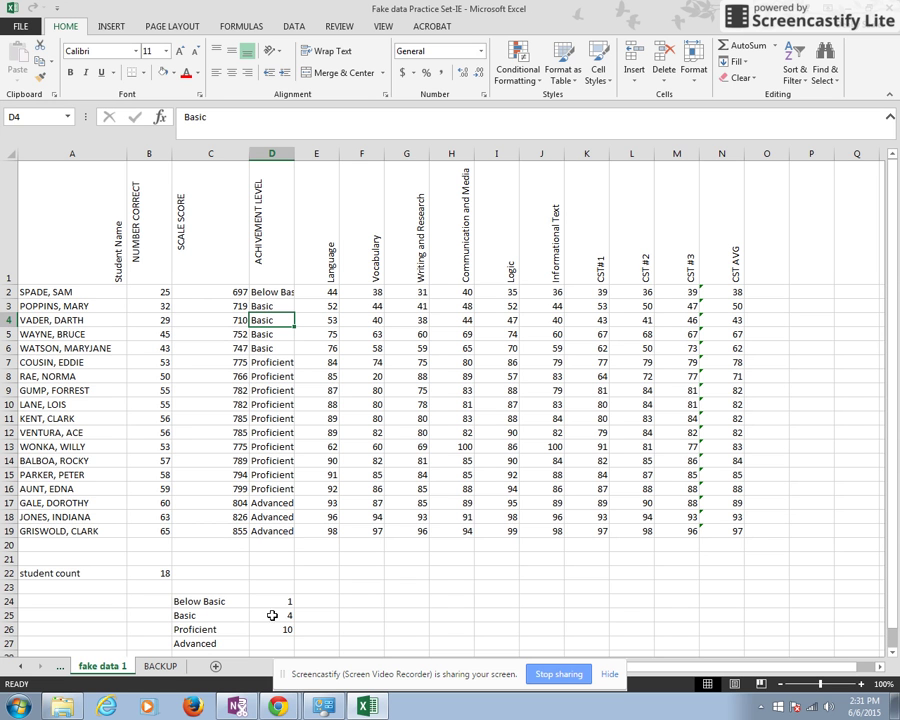
Enter the formula =countif(D2:D19,"Advanced") in D27 to count the Advanced students.
{"action": "left_click", "coordinate": [280, 641]}
{"action": "type", "text": "=cou"}
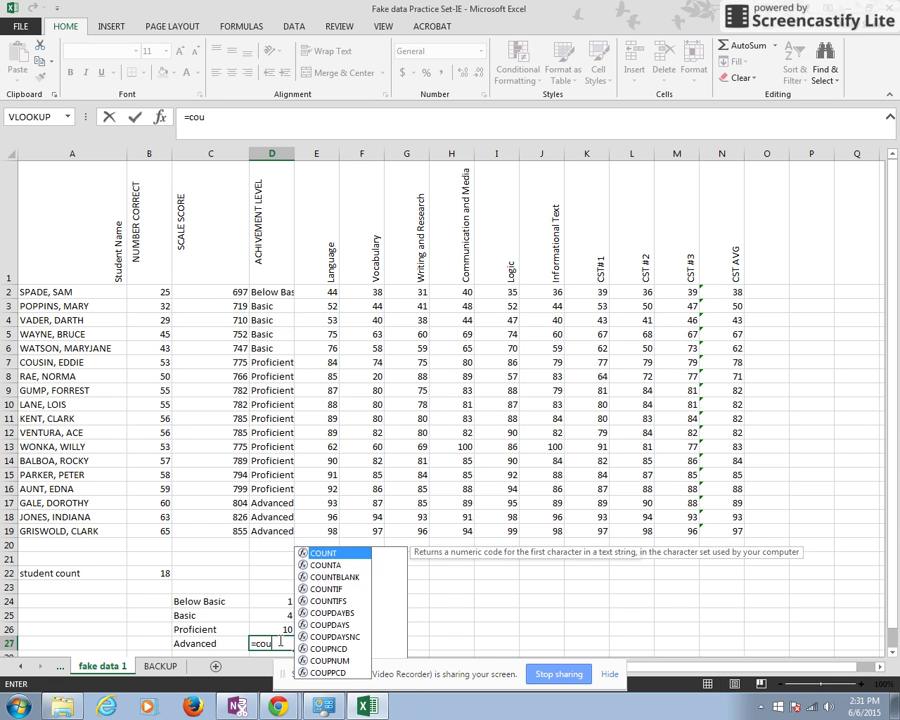
{"action": "type", "text": "ntif("}
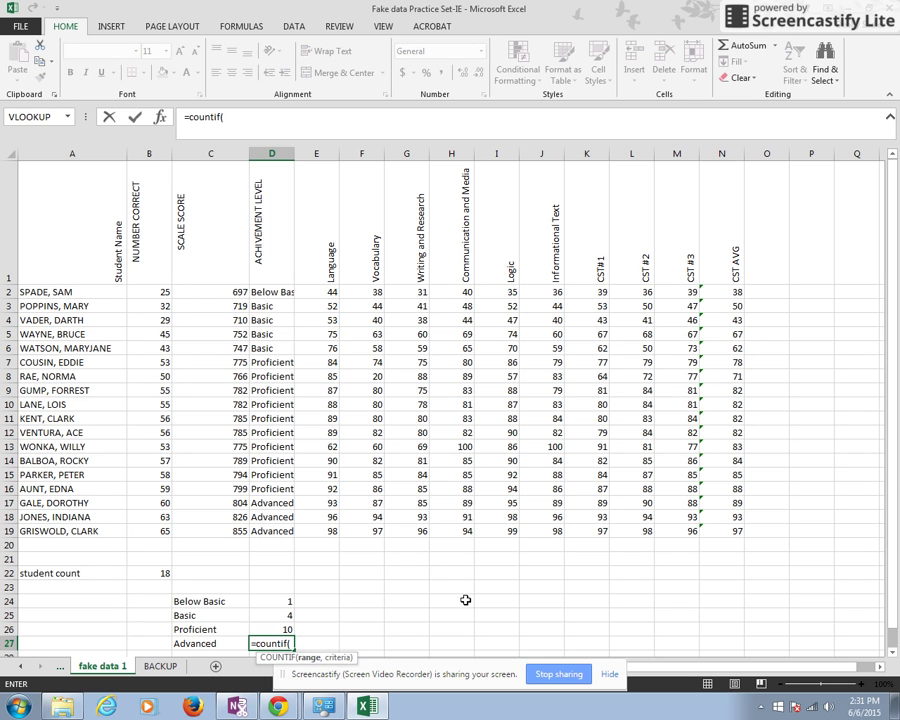
{"action": "left_click_drag", "start_coordinate": [270, 289], "coordinate": [257, 532]}
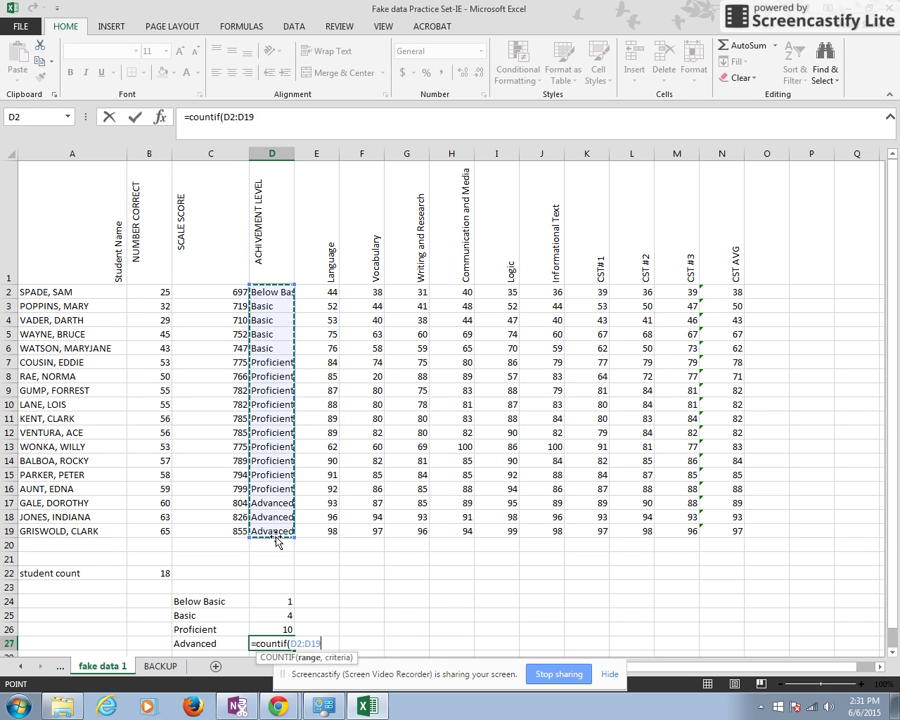
{"action": "type", "text": ",\"Advanced"}
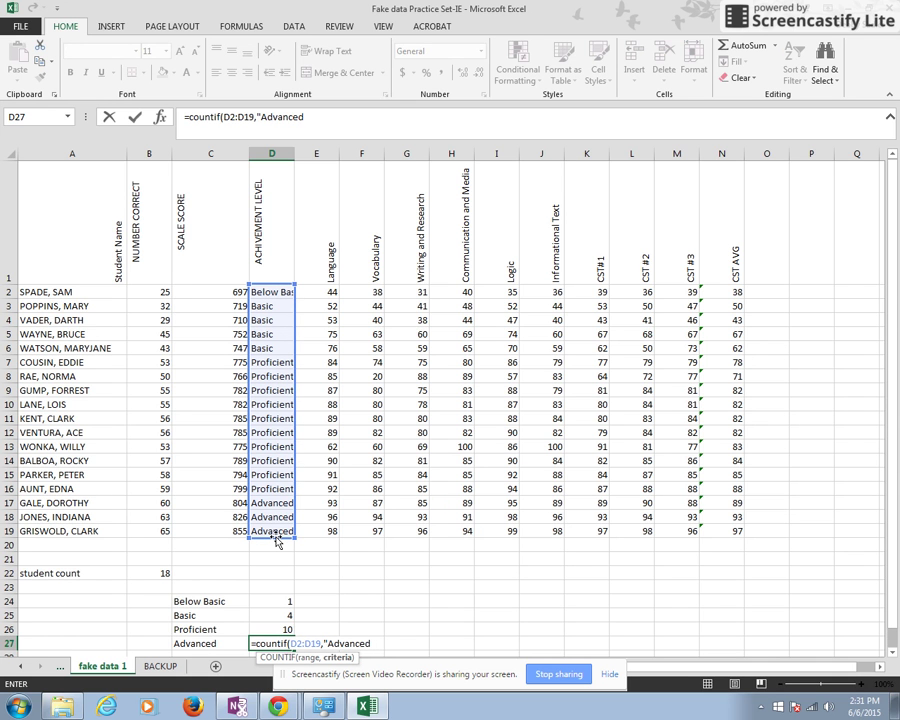
{"action": "type", "text": "\")"}
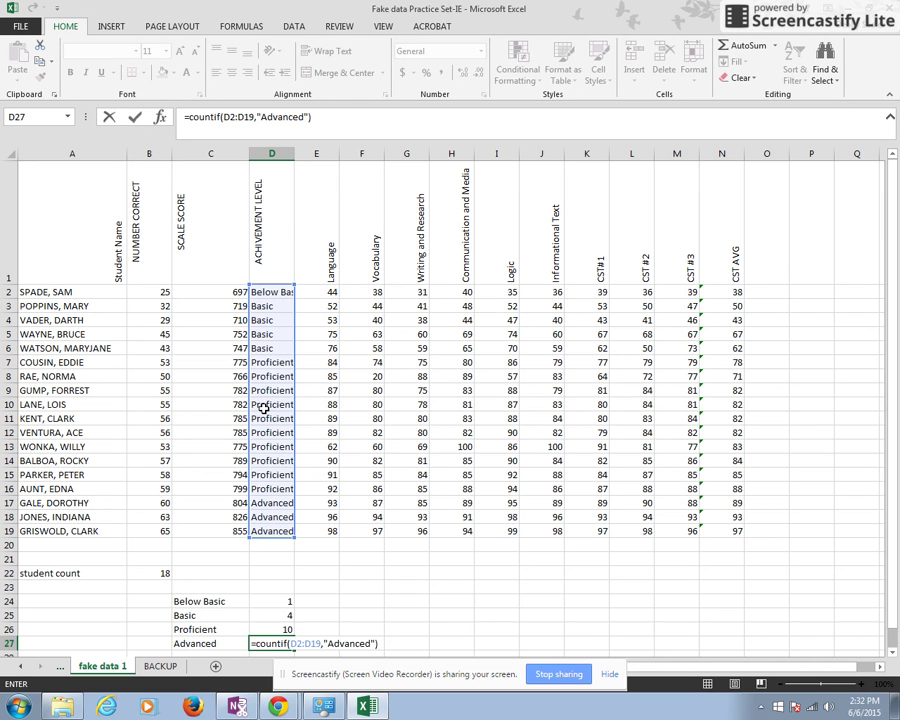
{"action": "key", "text": "Return"}
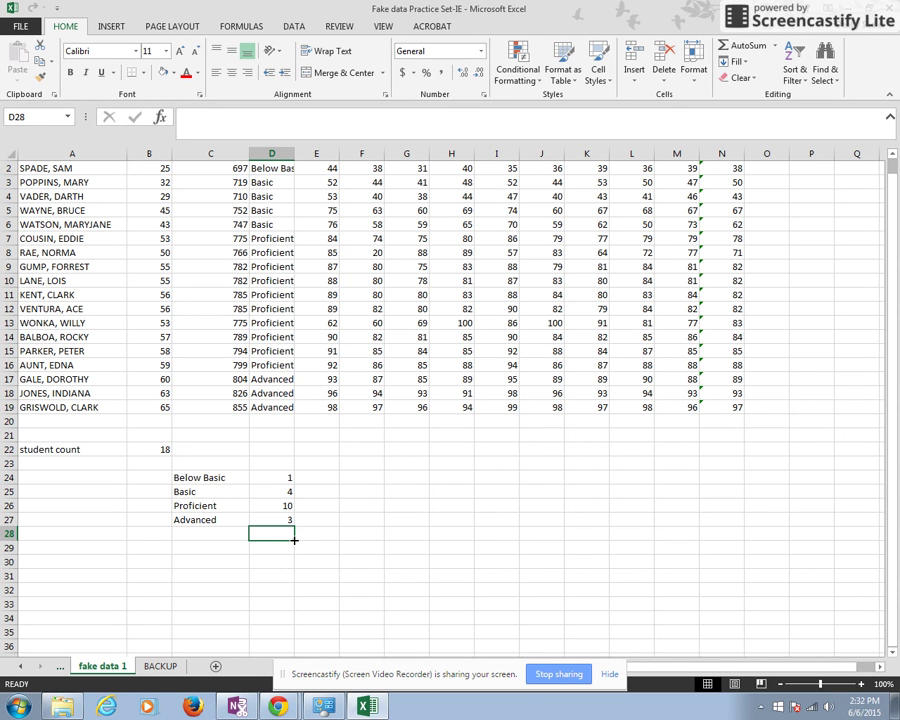
Open the BACKUP sheet and widen column A to fit the combined student text.
{"action": "scroll", "coordinate": [382, 500], "scroll_direction": "up", "scroll_amount": 1}
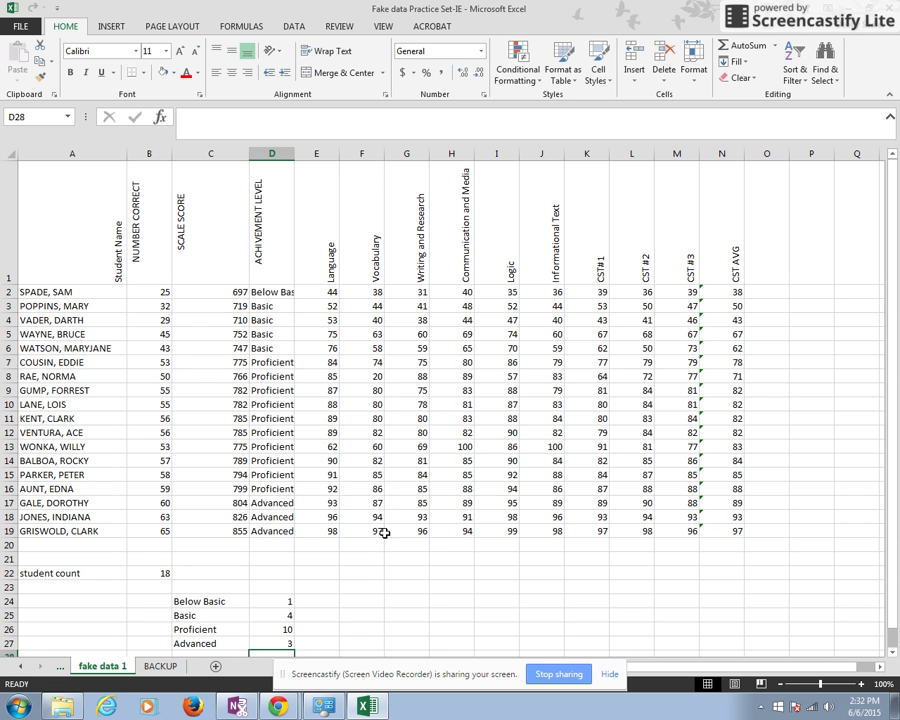
{"action": "left_click", "coordinate": [160, 666]}
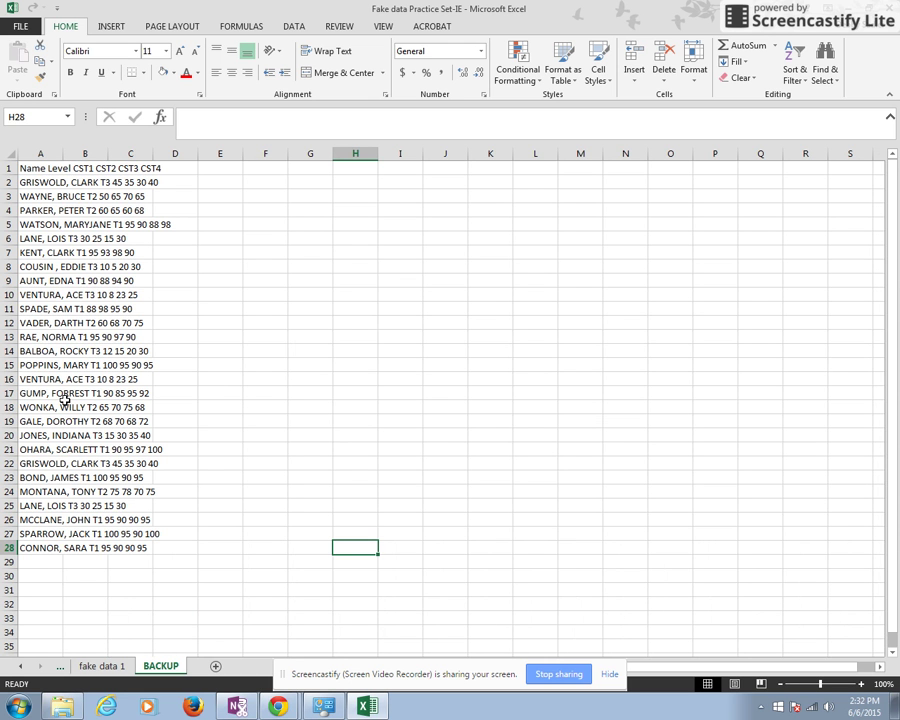
{"action": "left_click", "coordinate": [50, 181]}
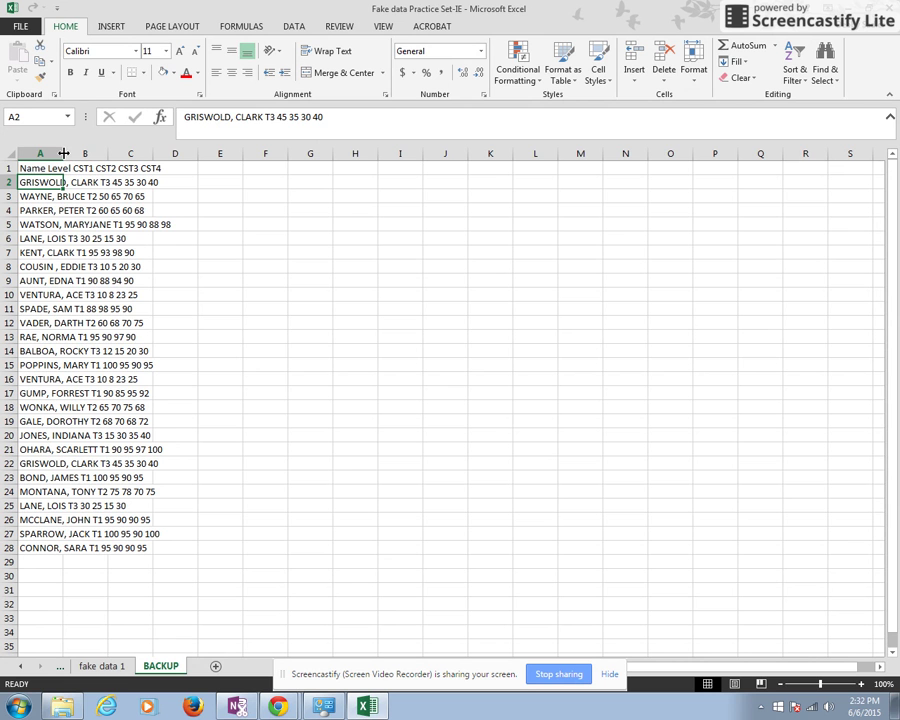
{"action": "left_click_drag", "start_coordinate": [63, 153], "coordinate": [219, 167]}
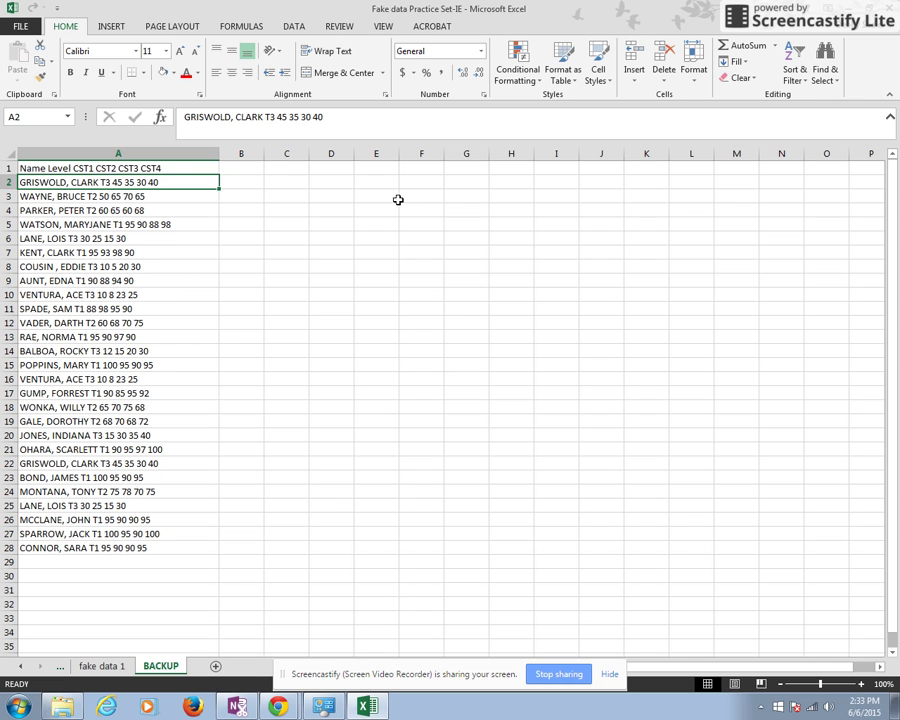
Split column A with Text to Columns as delimited data, adding Space as a delimiter and keeping General format with destination $A$1.
{"action": "left_click", "coordinate": [104, 152]}
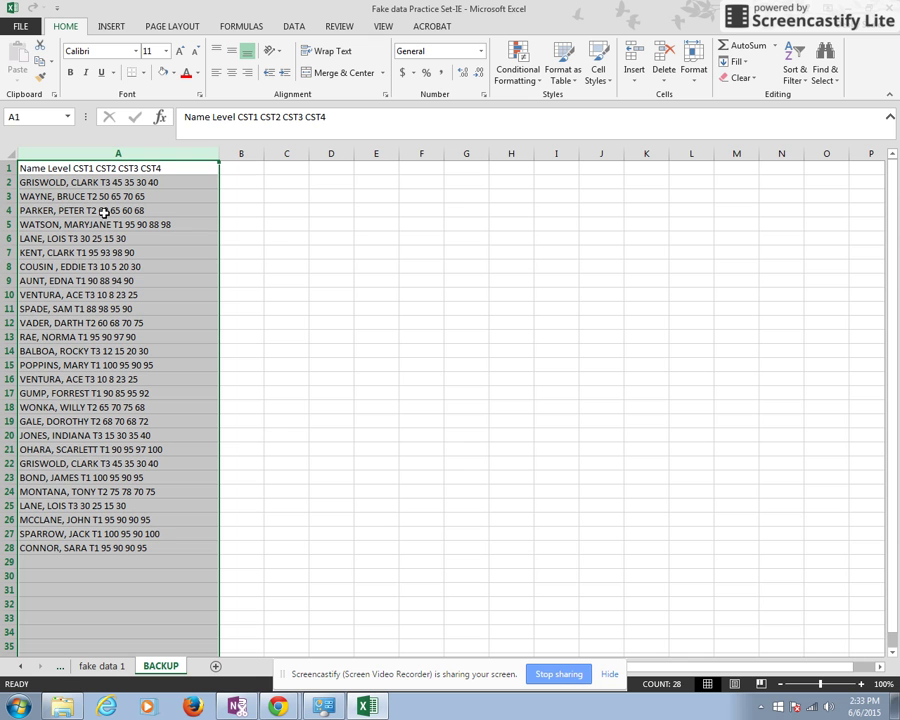
{"action": "left_click", "coordinate": [294, 28]}
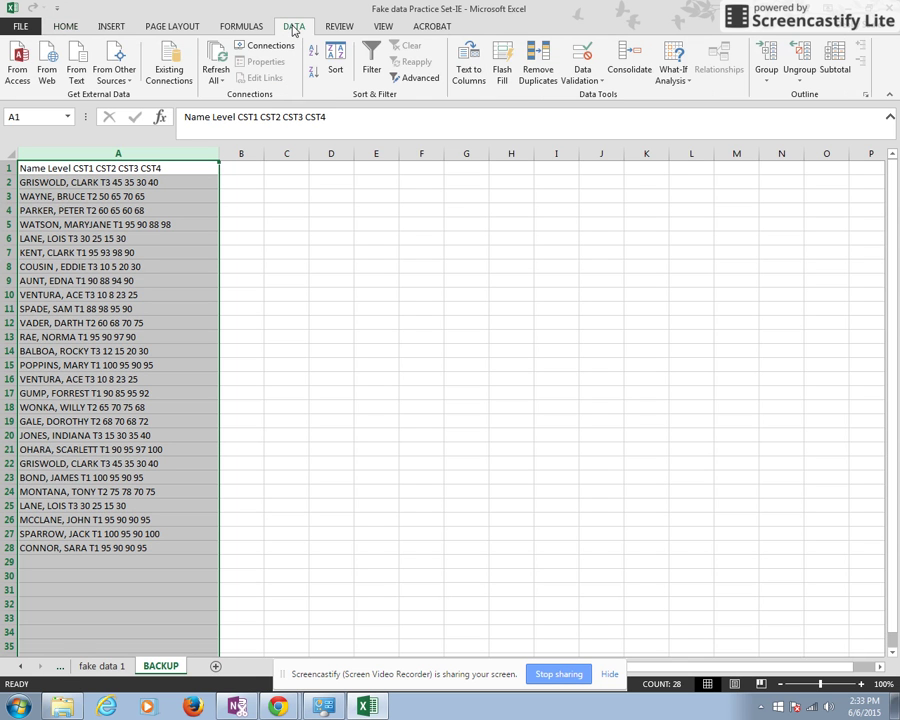
{"action": "left_click", "coordinate": [465, 78]}
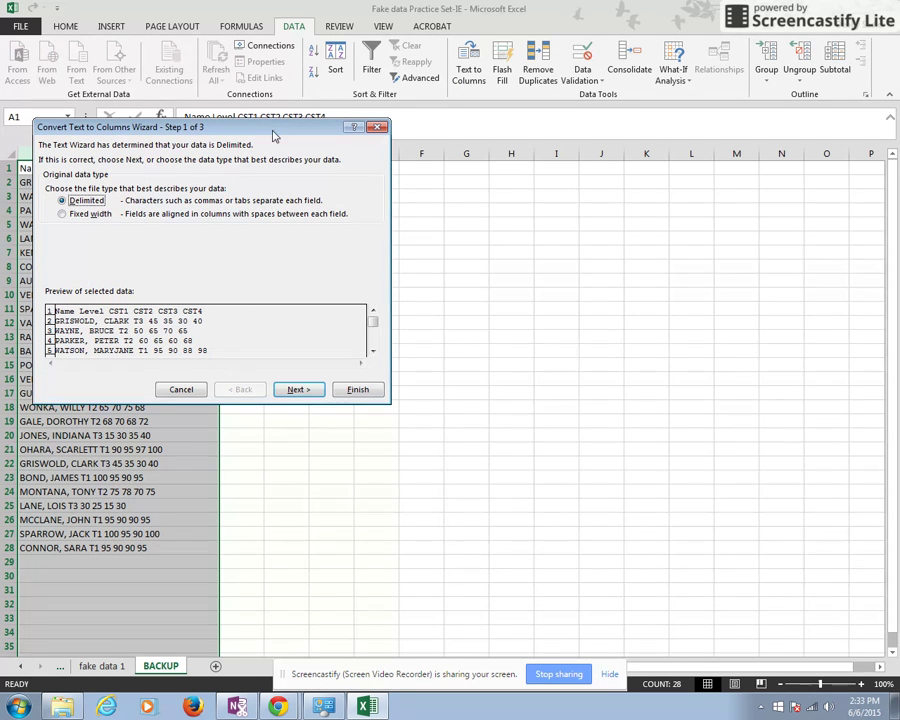
{"action": "left_click", "coordinate": [297, 390]}
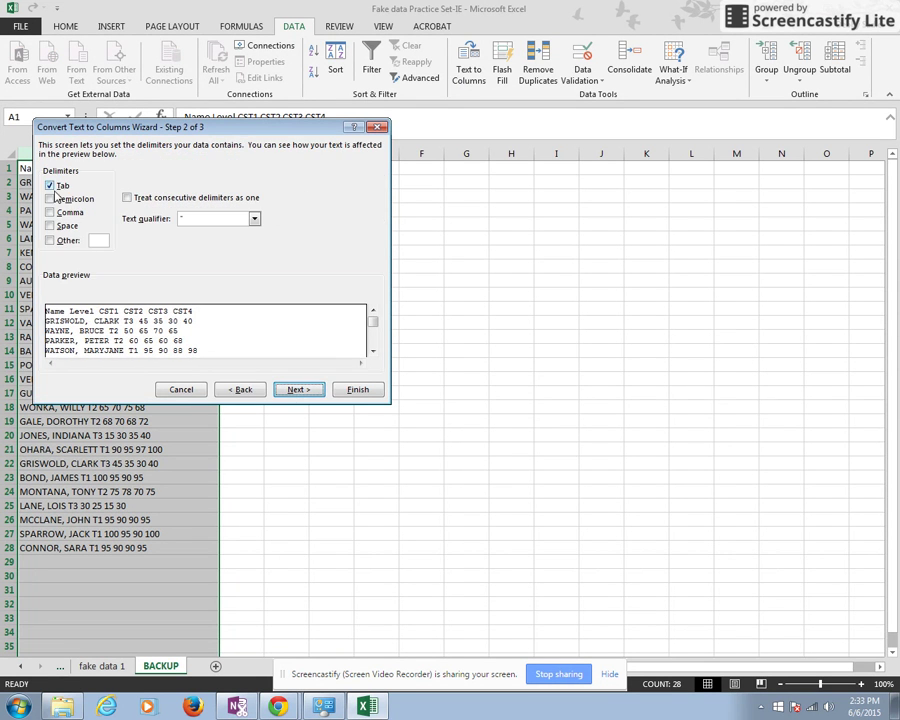
{"action": "left_click_drag", "start_coordinate": [118, 131], "coordinate": [345, 131]}
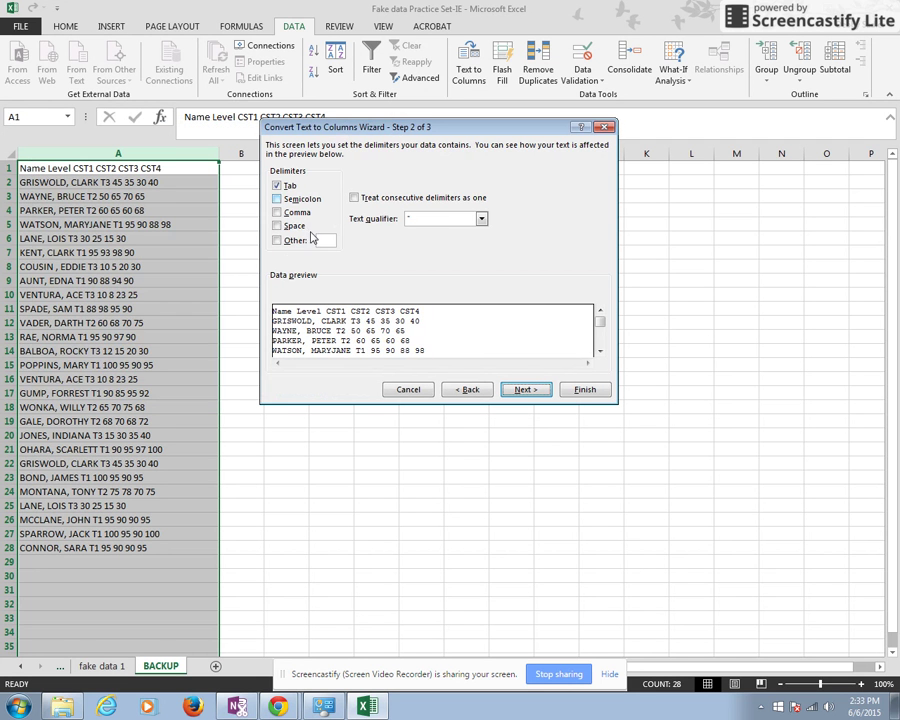
{"action": "left_click", "coordinate": [277, 213]}
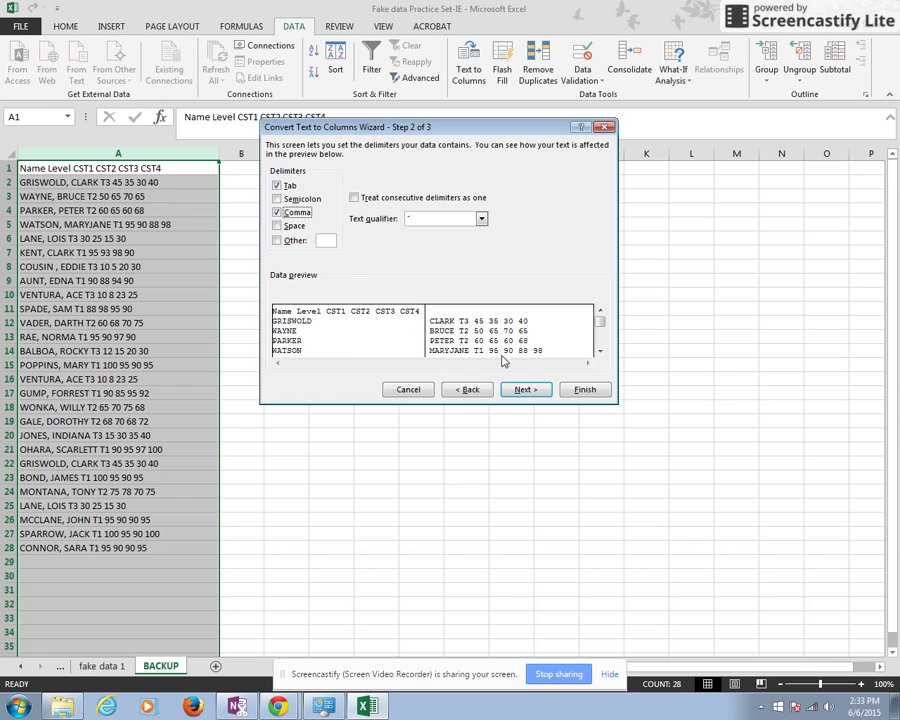
{"action": "left_click", "coordinate": [277, 213]}
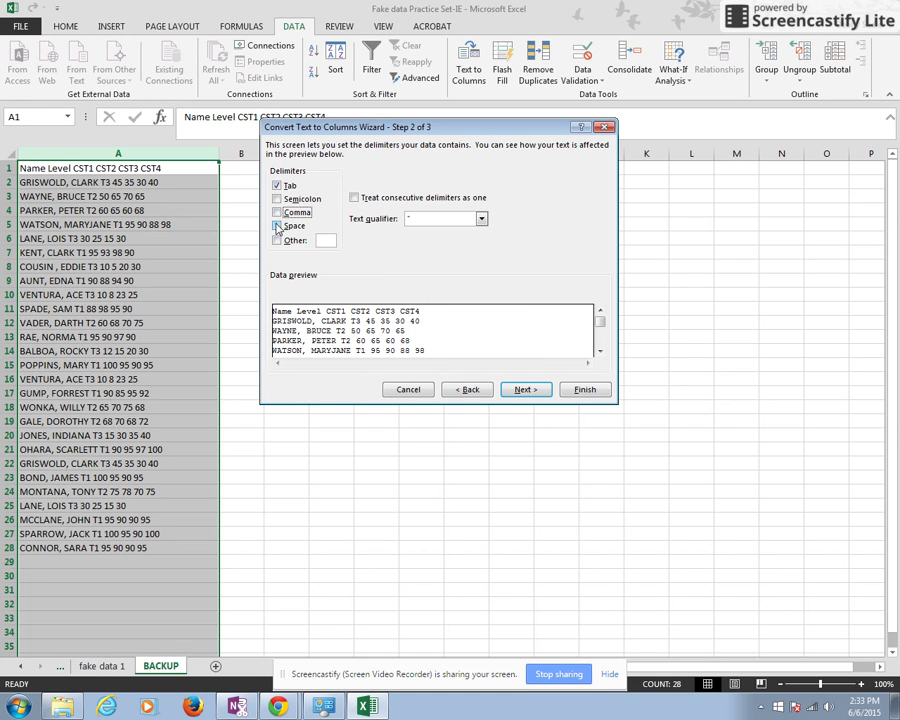
{"action": "left_click", "coordinate": [277, 226]}
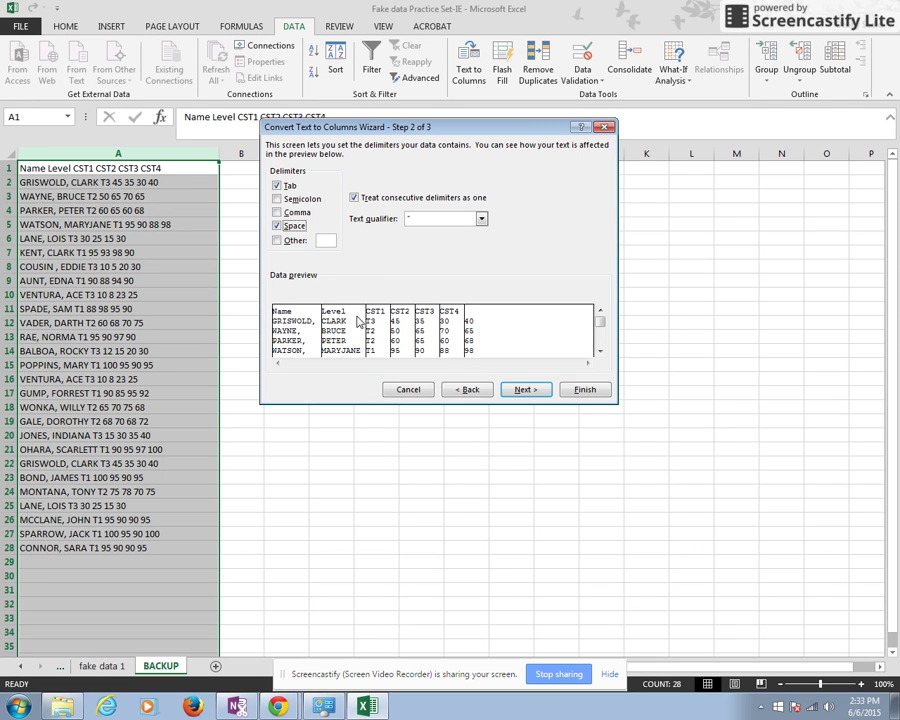
{"action": "left_click", "coordinate": [600, 339]}
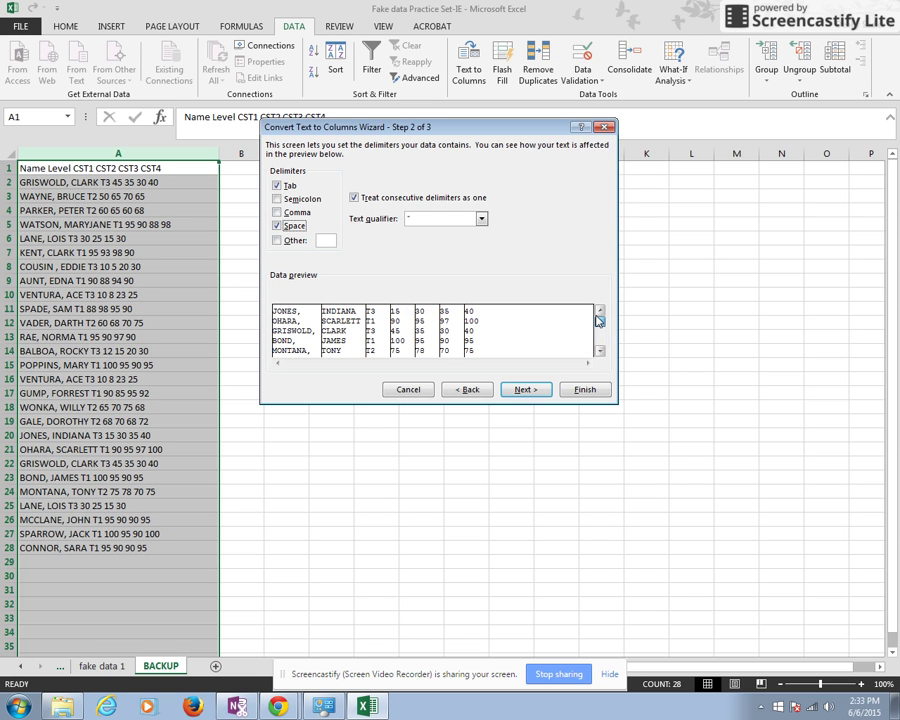
{"action": "scroll", "coordinate": [598, 335], "scroll_direction": "up", "scroll_amount": 6}
{"action": "left_click", "coordinate": [524, 390]}
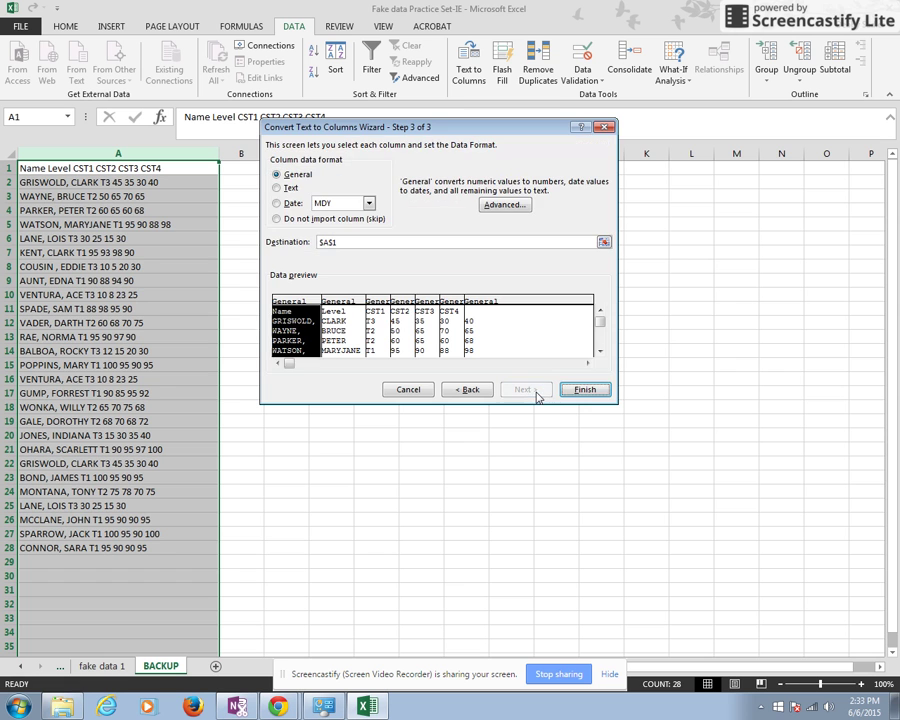
{"action": "left_click", "coordinate": [586, 390]}
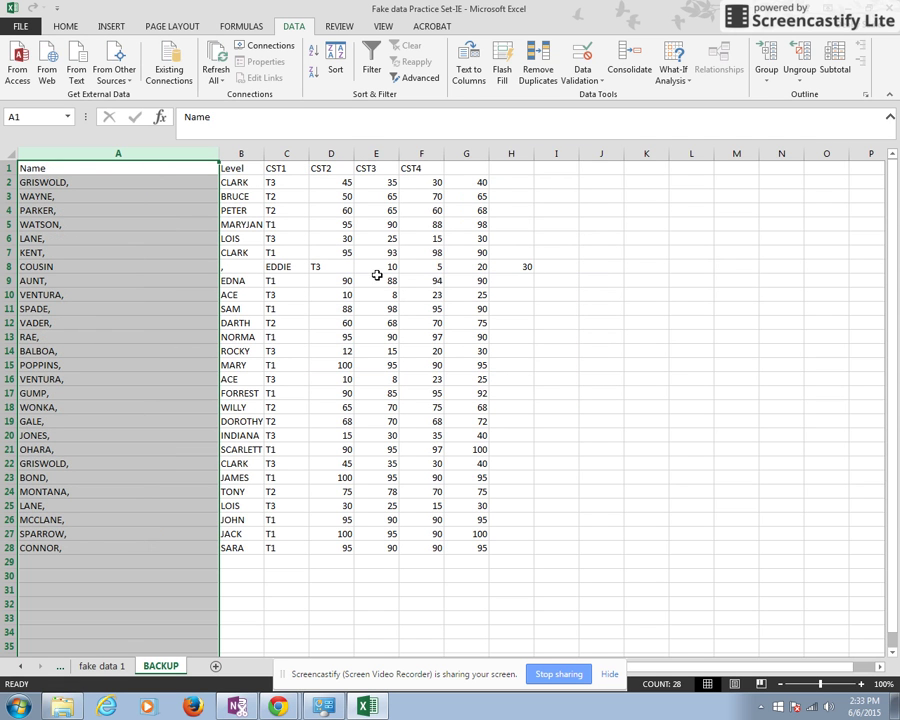
Insert a blank cell at B1, shifting the headers right, and fit the widths of columns A to C to their contents.
{"action": "left_click", "coordinate": [277, 168]}
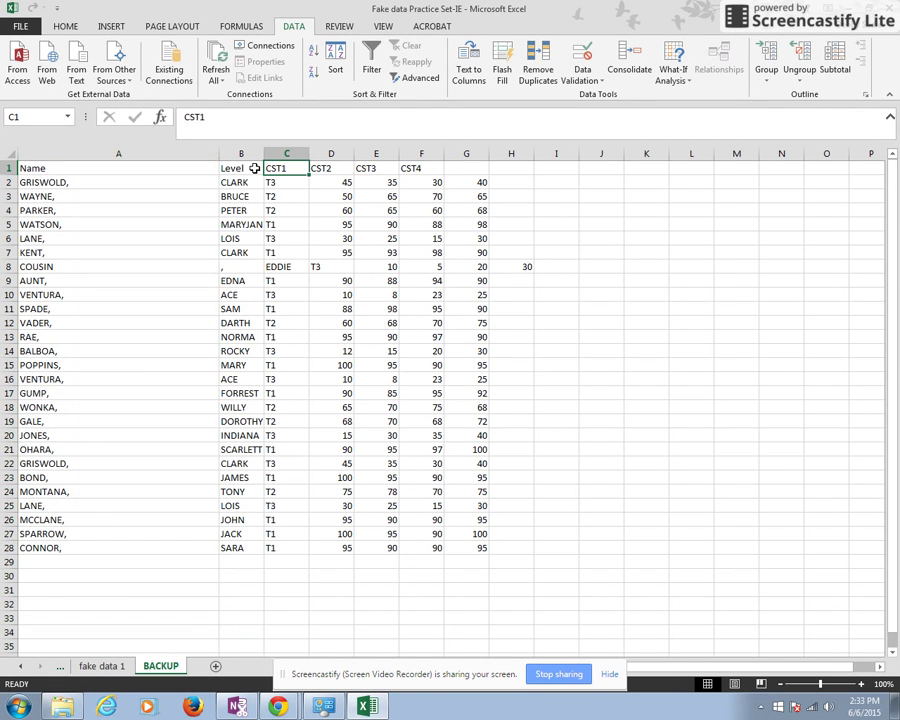
{"action": "left_click", "coordinate": [241, 168]}
{"action": "right_click", "coordinate": [241, 168]}
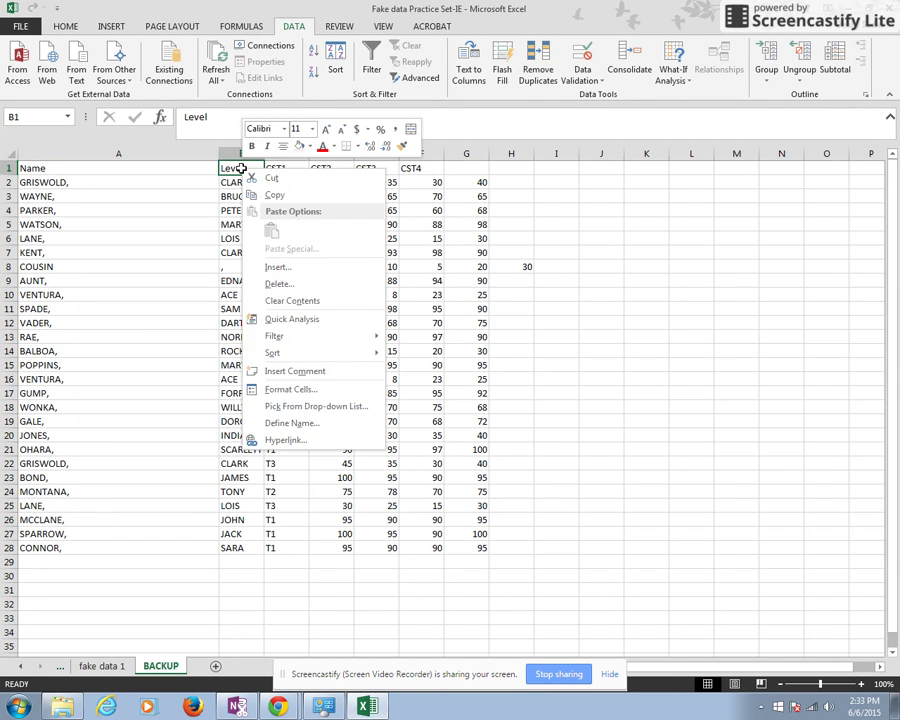
{"action": "left_click", "coordinate": [263, 270]}
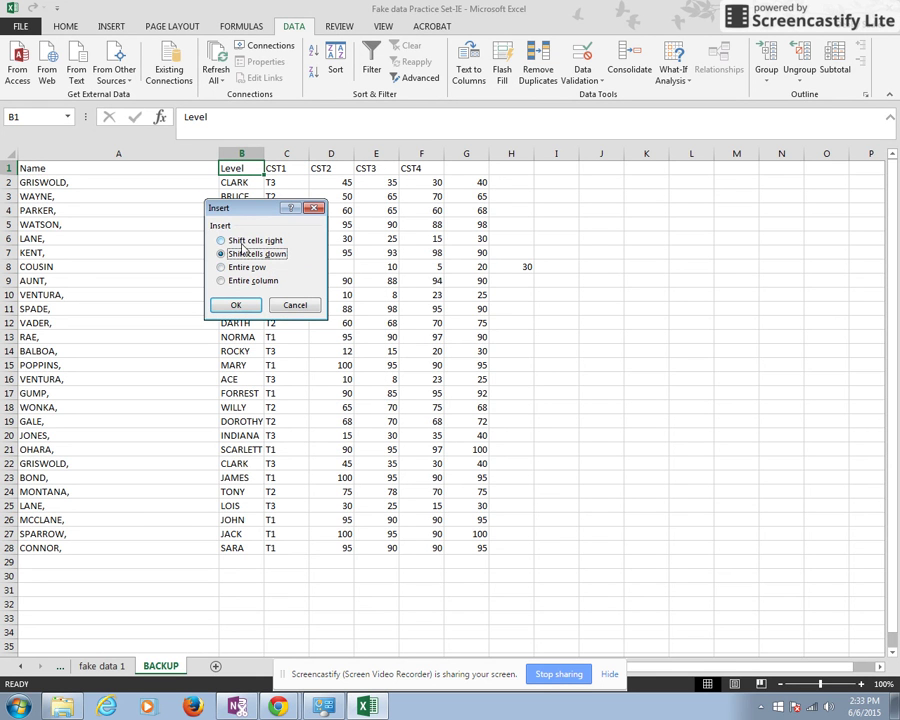
{"action": "left_click", "coordinate": [235, 240]}
{"action": "left_click", "coordinate": [236, 305]}
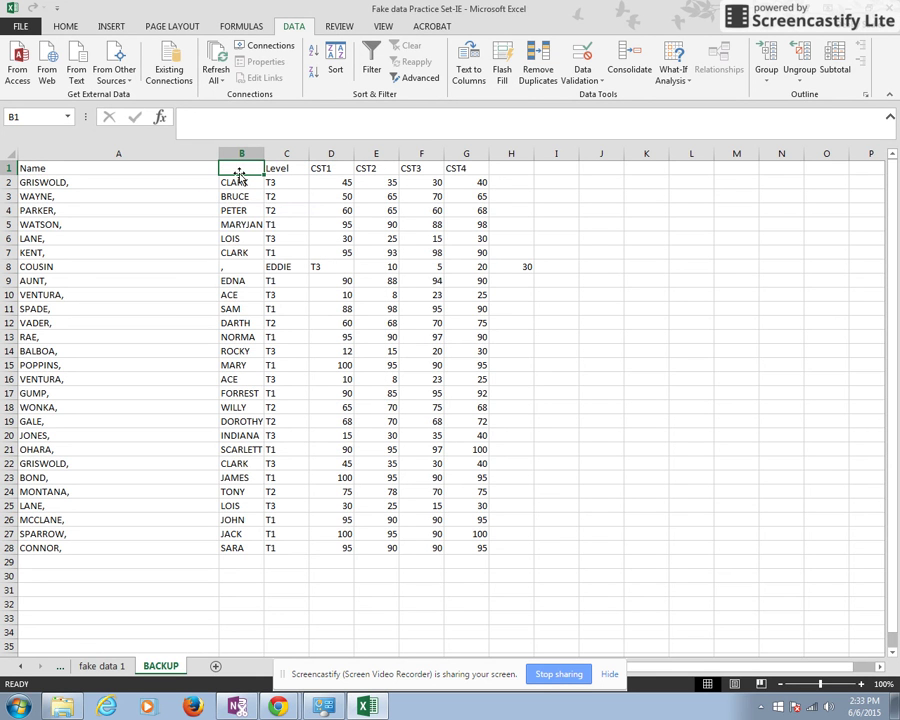
{"action": "mouse_move", "coordinate": [217, 152]}
{"action": "left_mouse_down"}
{"action": "mouse_move", "coordinate": [76, 157]}
{"action": "mouse_move", "coordinate": [217, 153]}
{"action": "left_mouse_up"}
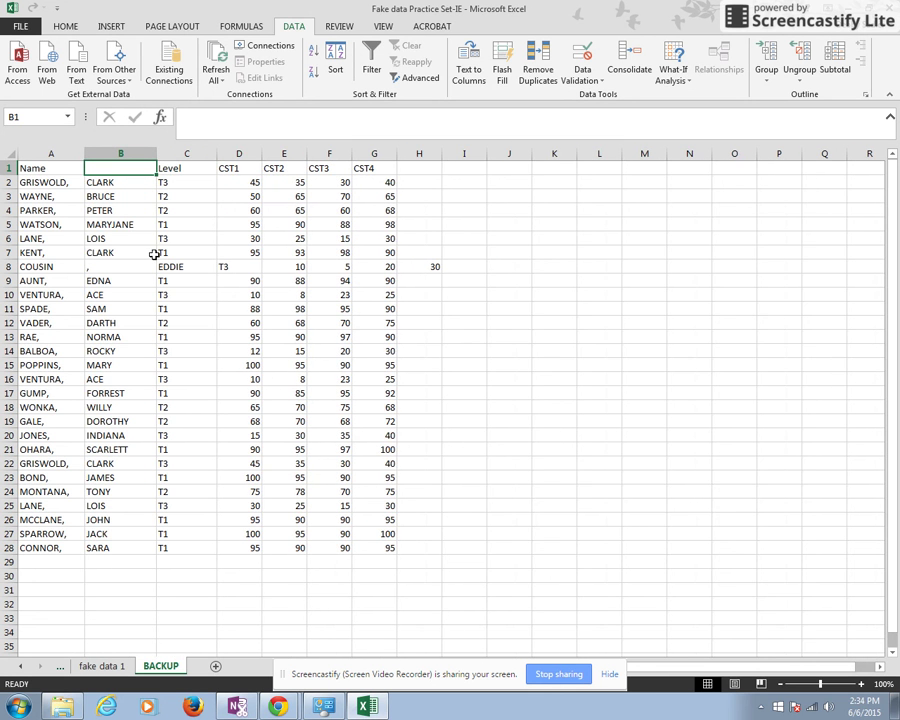
Clear the stray comma from B8 and add a comma after the last name in A8.
{"action": "left_click", "coordinate": [116, 265]}
{"action": "left_click", "coordinate": [198, 118]}
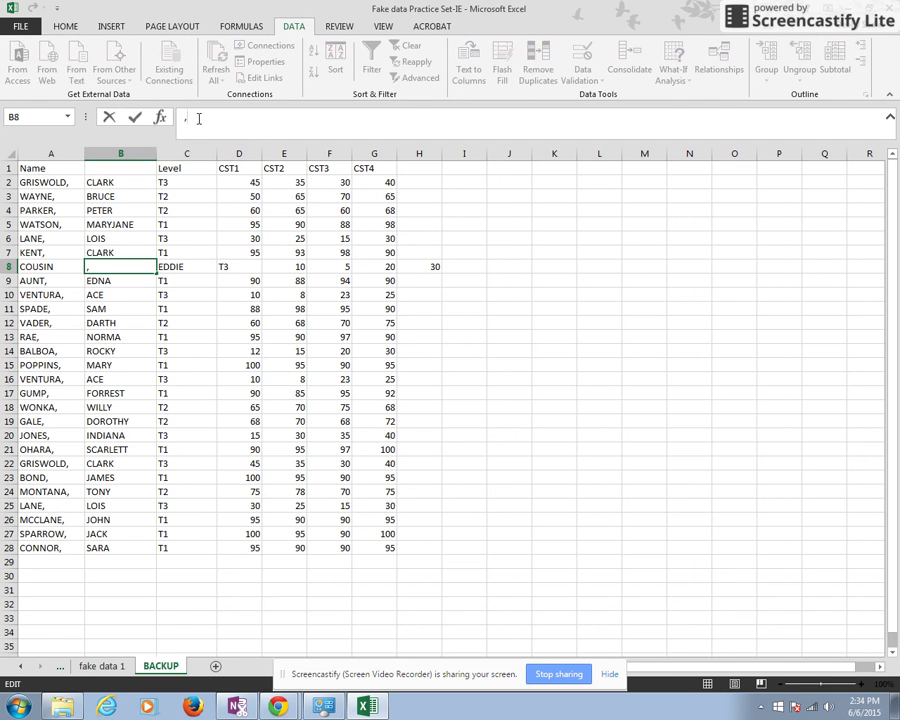
{"action": "left_click", "coordinate": [58, 265]}
{"action": "left_click", "coordinate": [218, 117]}
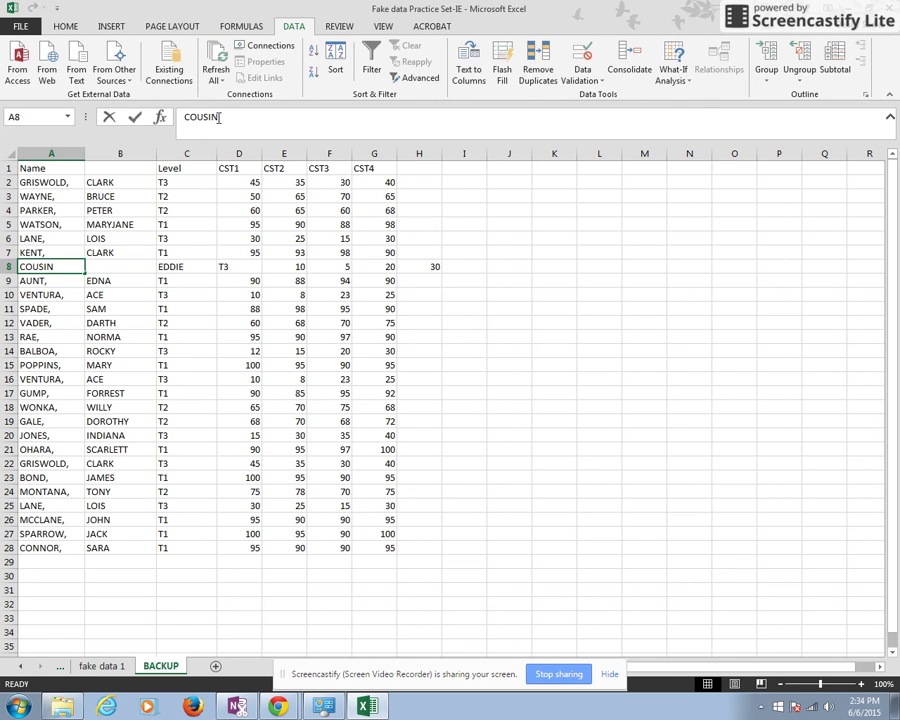
Delete the empty cell B8 and shift the remaining cells of row 8 left.
{"action": "left_click", "coordinate": [127, 267]}
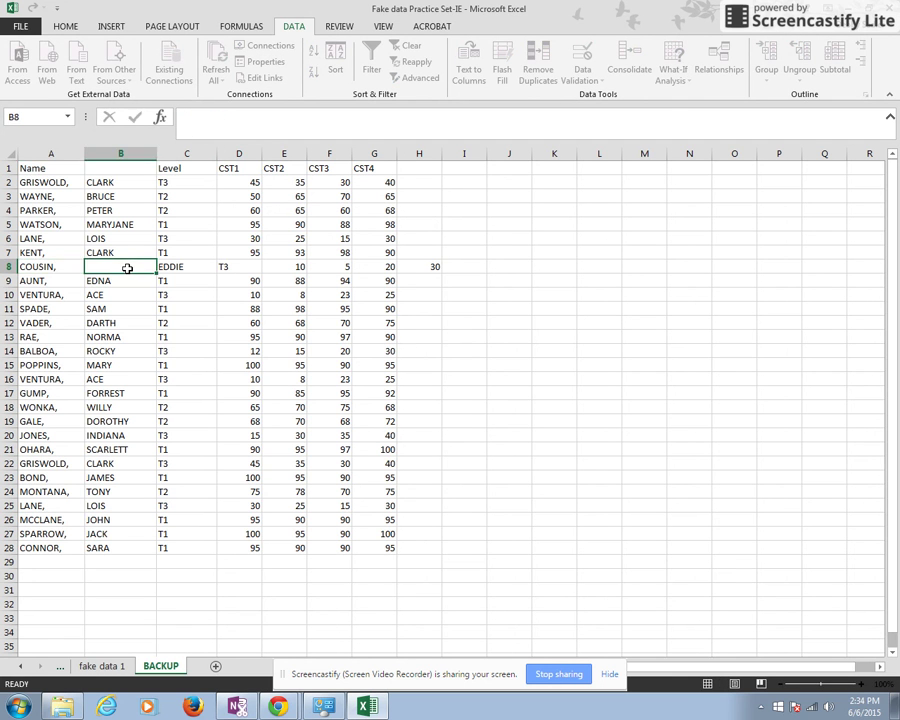
{"action": "right_click", "coordinate": [124, 267]}
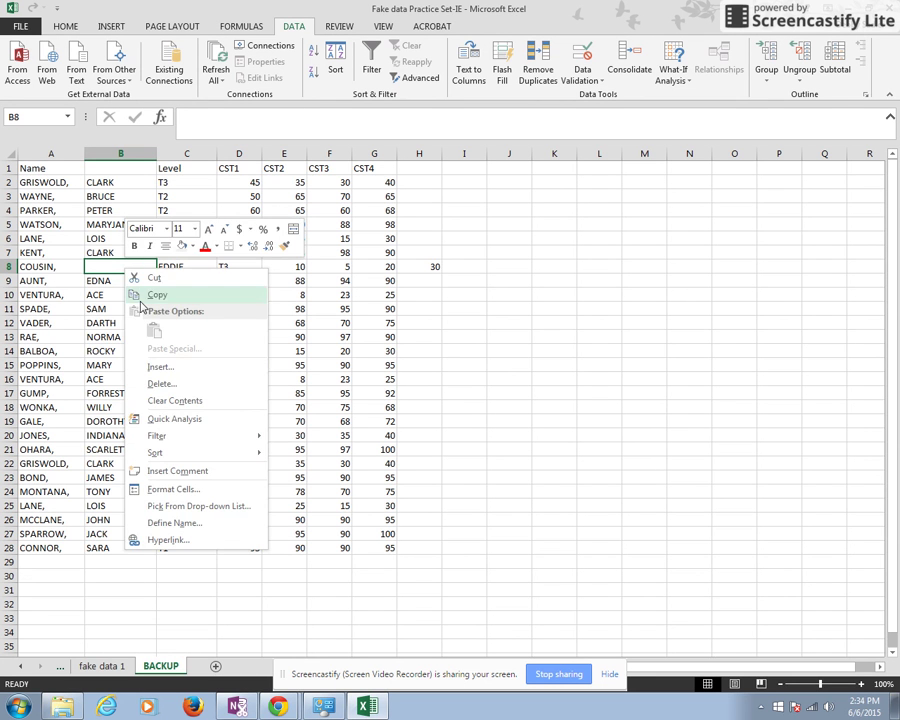
{"action": "left_click", "coordinate": [137, 380]}
{"action": "left_click", "coordinate": [125, 355]}
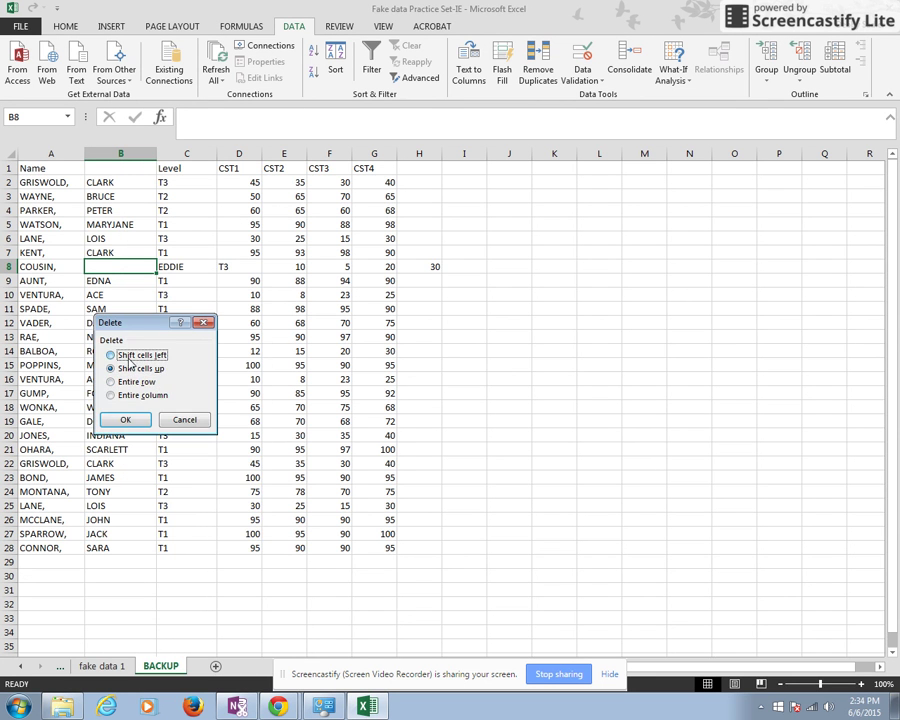
{"action": "left_click", "coordinate": [125, 419]}
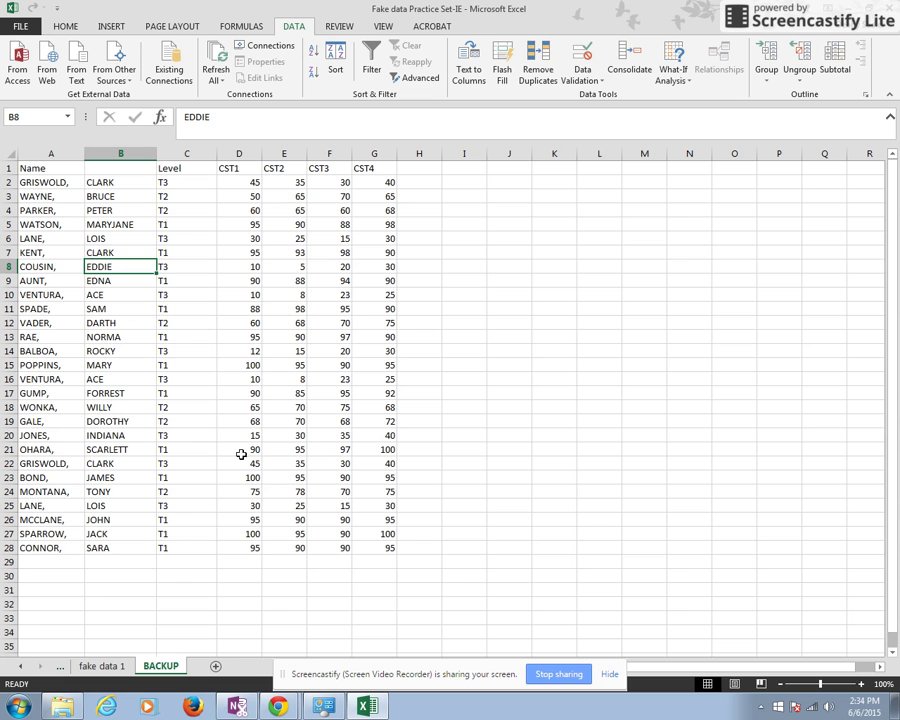
Enter the header "Last Name" in A1 and "First Name" in B1.
{"action": "left_click", "coordinate": [62, 166]}
{"action": "type", "text": "LANE,"}
{"action": "key", "text": "BackSpace"}
{"action": "key", "text": "BackSpace"}
{"action": "key", "text": "BackSpace"}
{"action": "key", "text": "BackSpace"}
{"action": "key", "text": "BackSpace"}
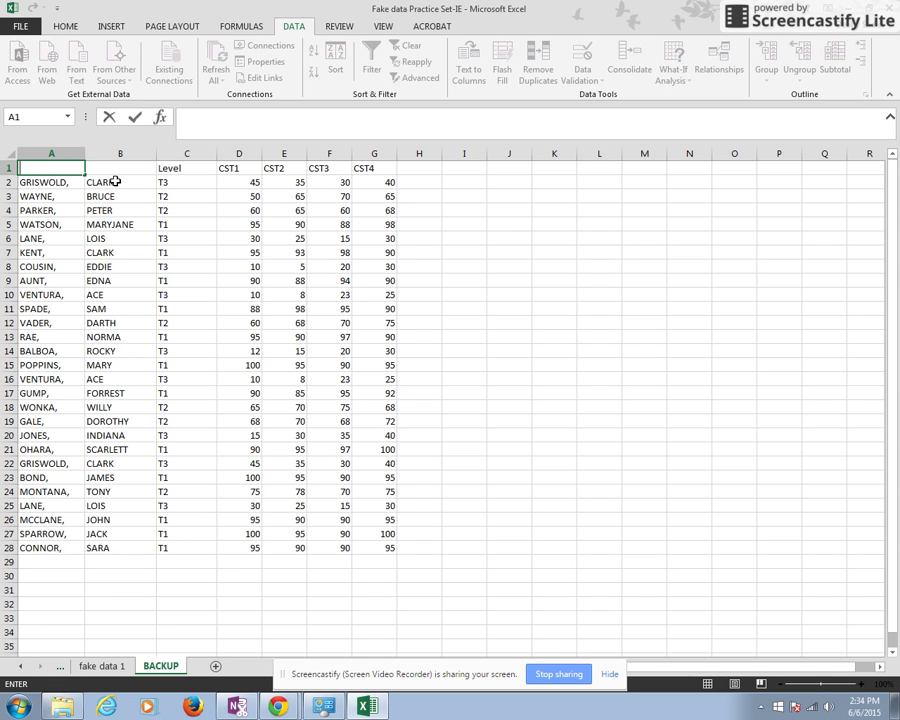
{"action": "type", "text": "As"}
{"action": "type", "text": "Last Name"}
{"action": "key", "text": "Tab"}
{"action": "type", "text": "Fi"}
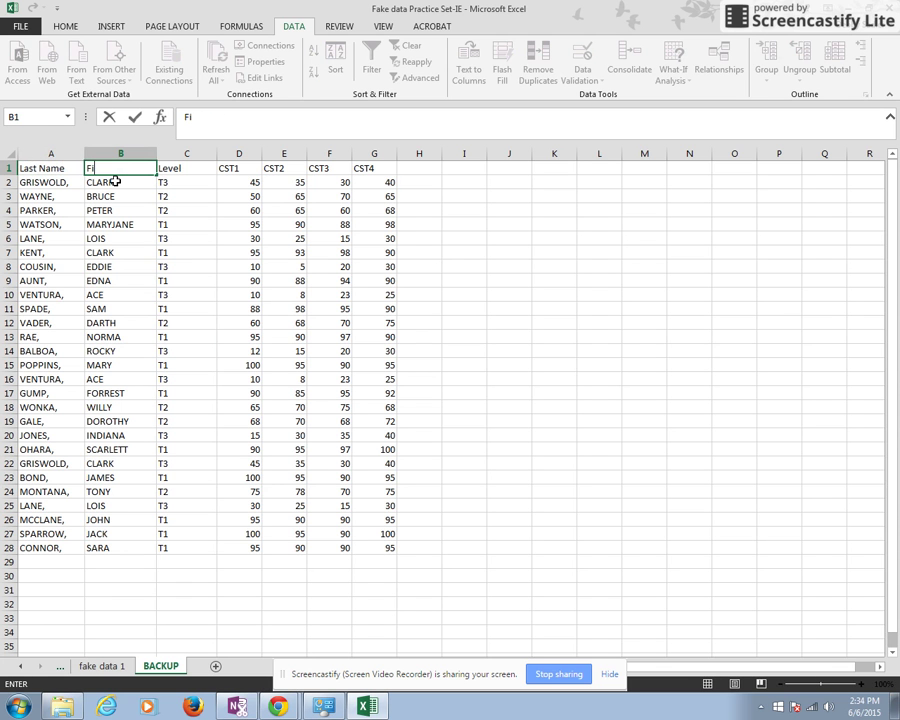
{"action": "type", "text": "rst Name"}
{"action": "left_click", "coordinate": [474, 263]}
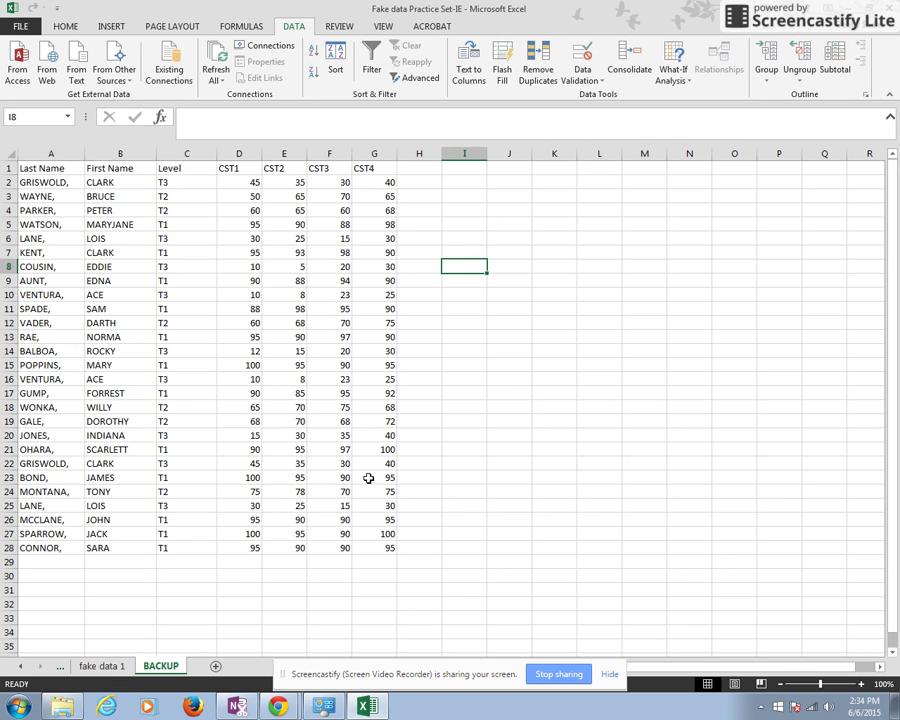
Apply all borders to the student table in A1:G28.
{"action": "left_click_drag", "start_coordinate": [392, 549], "coordinate": [20, 168]}
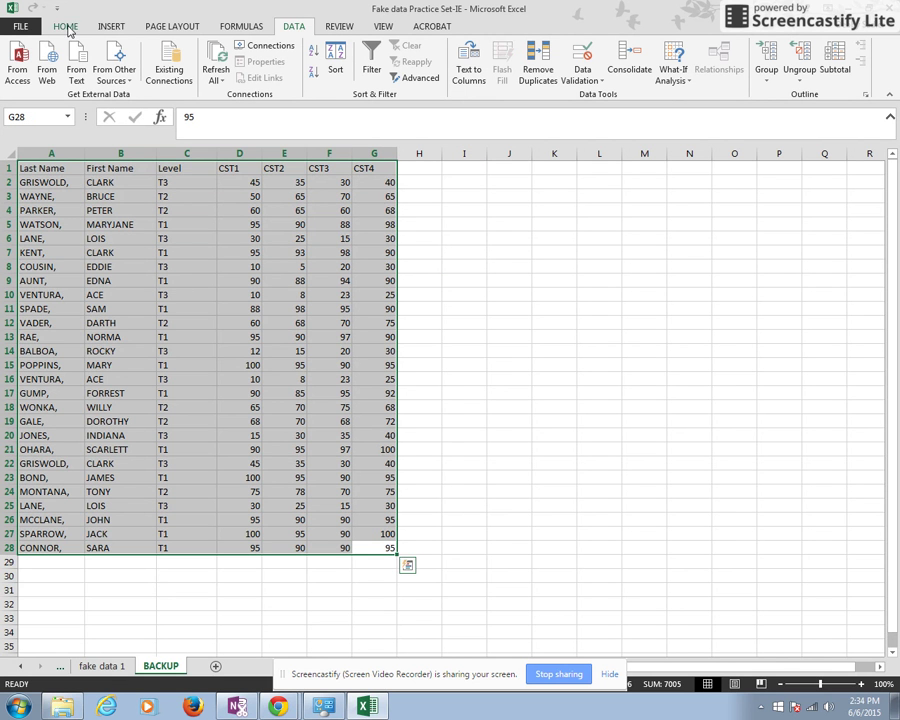
{"action": "left_click", "coordinate": [66, 27]}
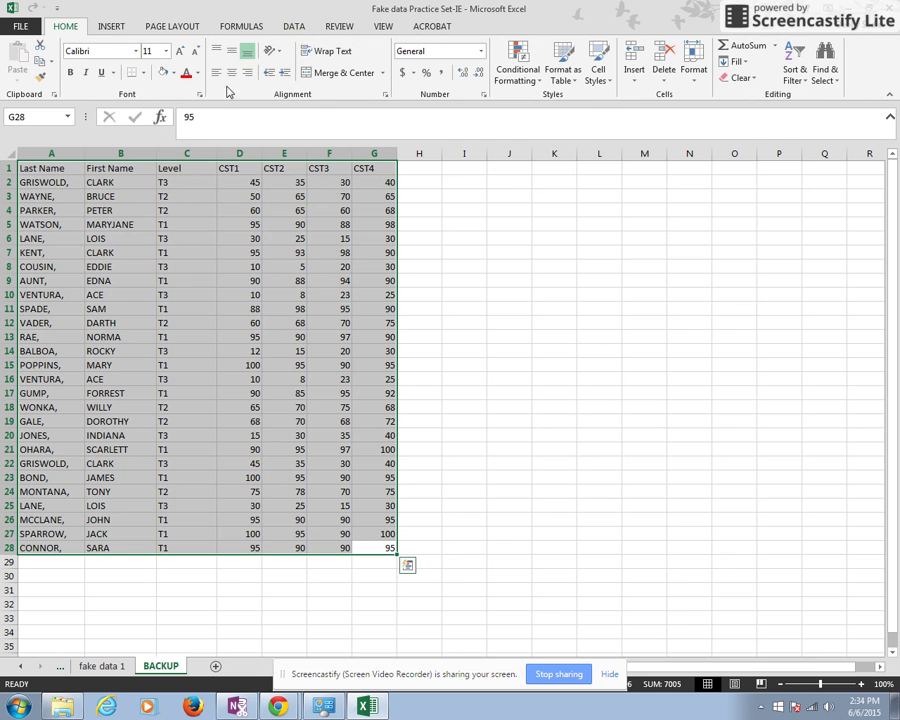
{"action": "left_click", "coordinate": [143, 72]}
{"action": "left_click", "coordinate": [153, 194]}
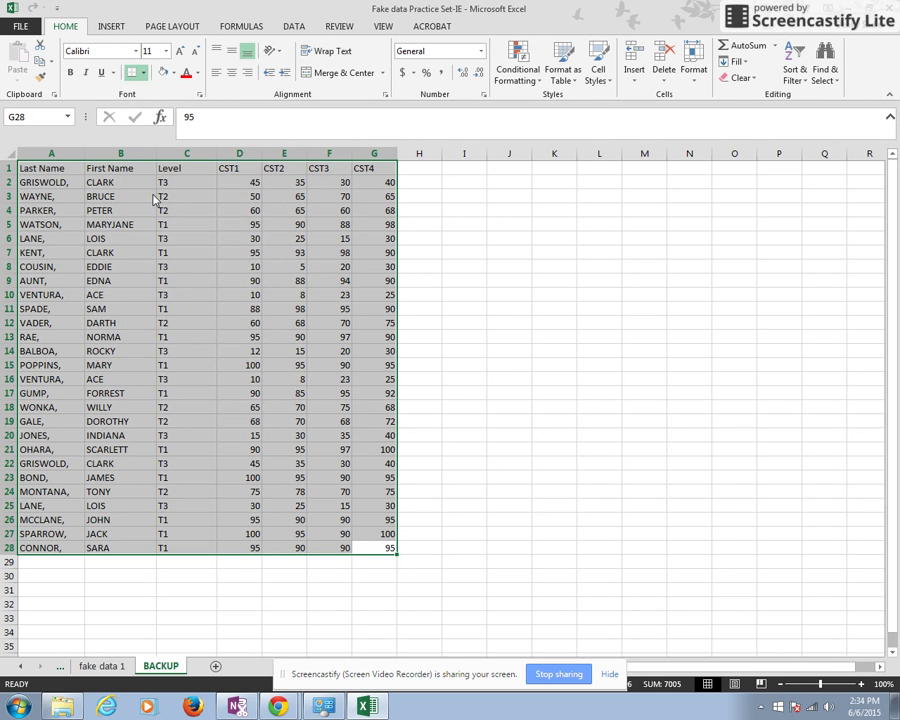
Insert a blank row above the header row and merge and center A1:G1.
{"action": "left_click", "coordinate": [6, 168]}
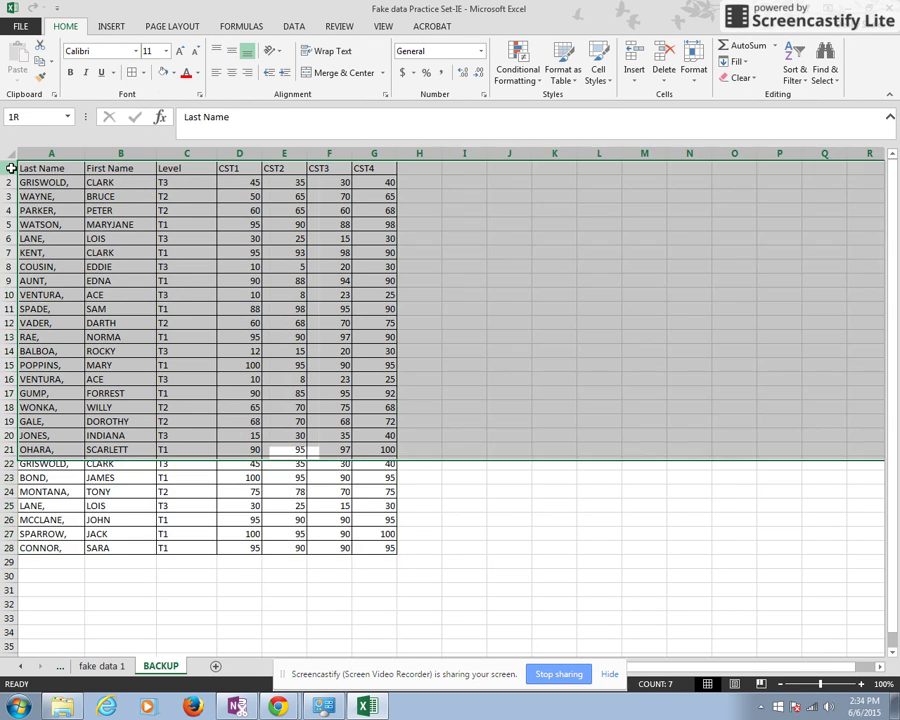
{"action": "right_click", "coordinate": [6, 168]}
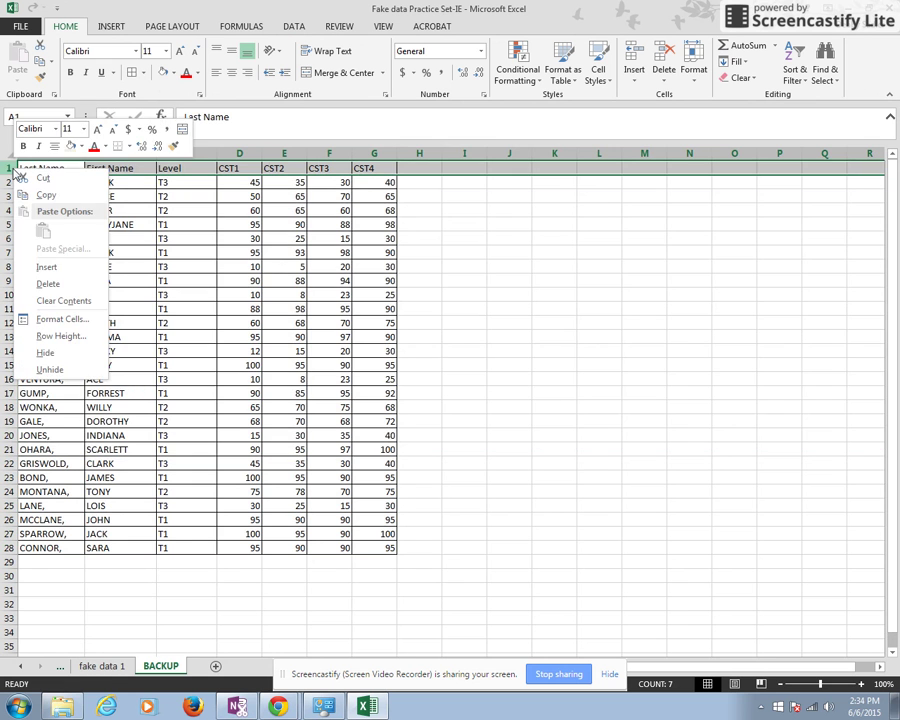
{"action": "left_click", "coordinate": [44, 267]}
{"action": "left_click_drag", "start_coordinate": [36, 169], "coordinate": [368, 171]}
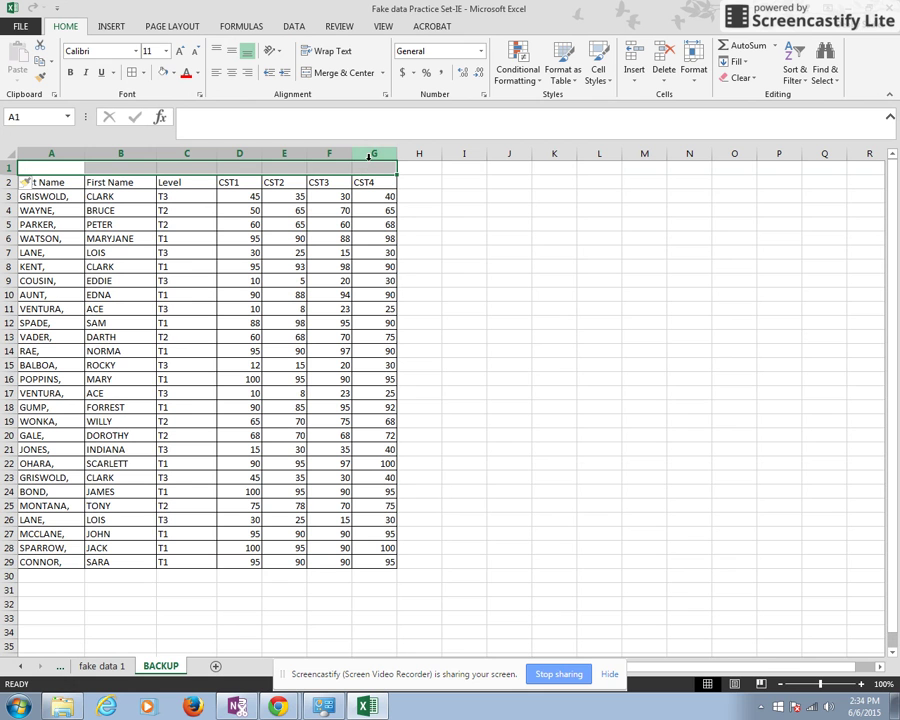
{"action": "left_click", "coordinate": [336, 72]}
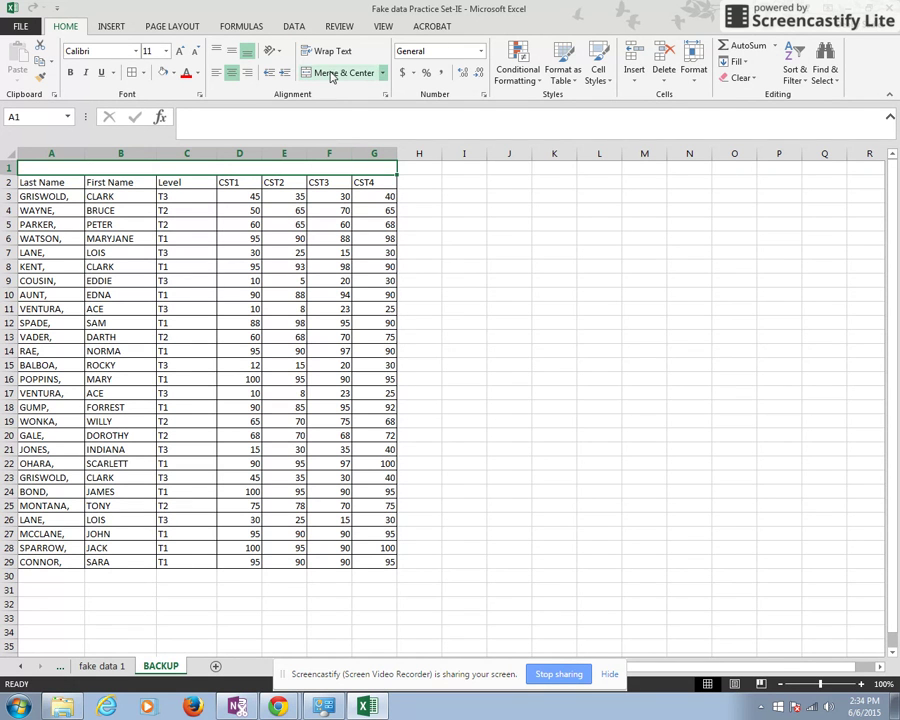
Enter the title "Common Assessment Data" in the merged cell A1.
{"action": "type", "text": "Co"}
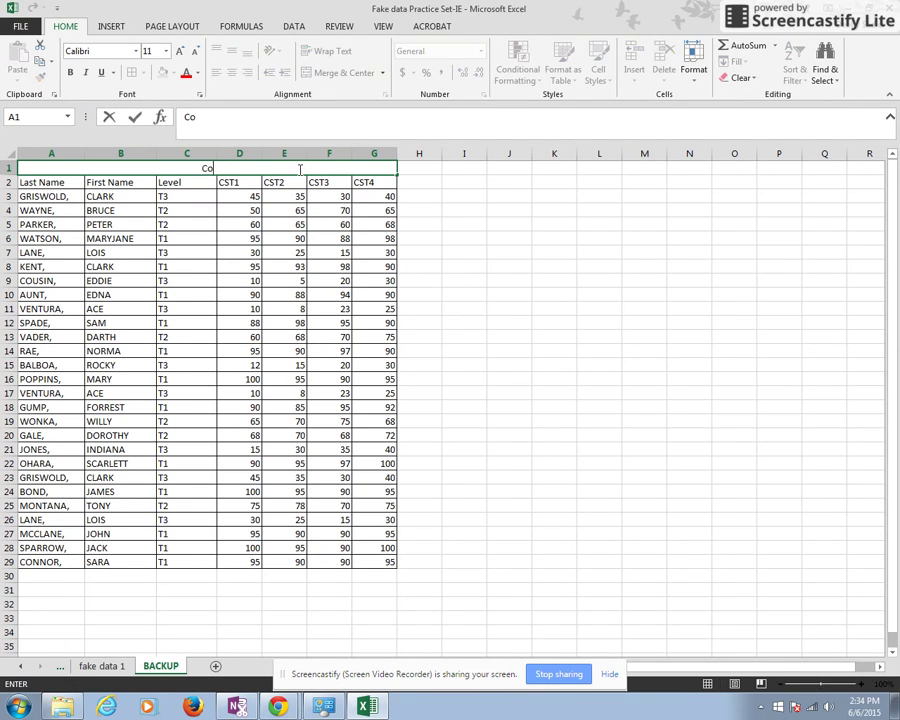
{"action": "type", "text": "mmon Assess"}
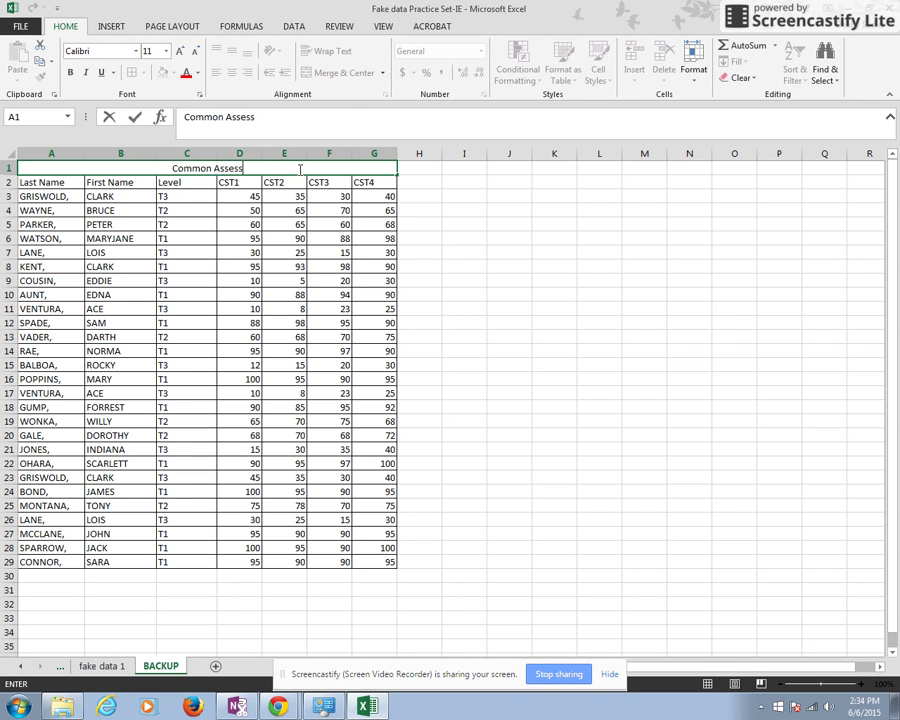
{"action": "type", "text": "ment Data"}
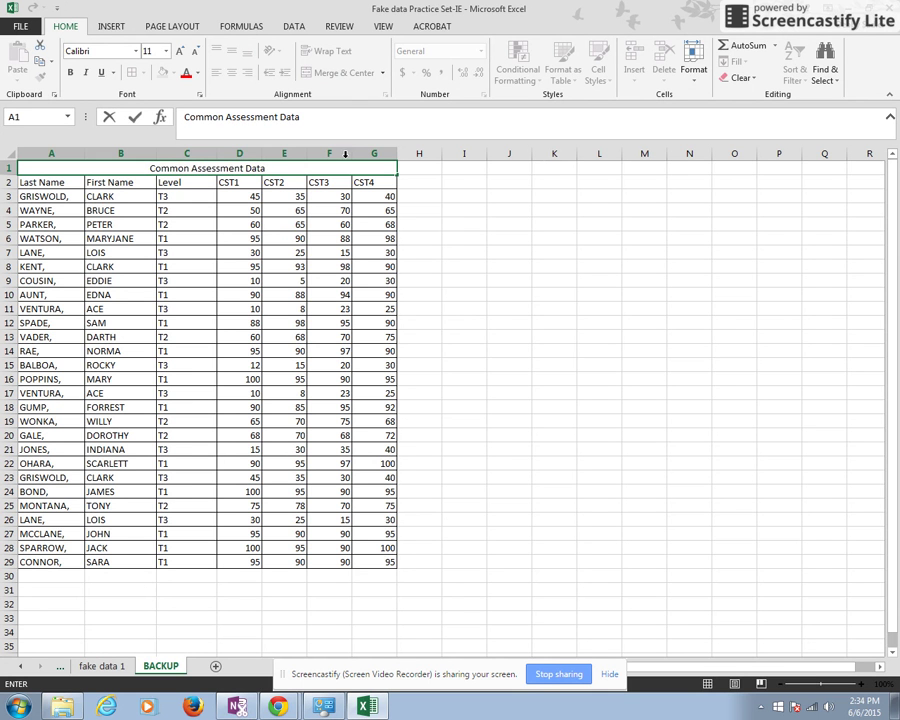
{"action": "left_click", "coordinate": [466, 208]}
Fill the merged title cell above the student table with gray.
{"action": "left_click", "coordinate": [231, 169]}
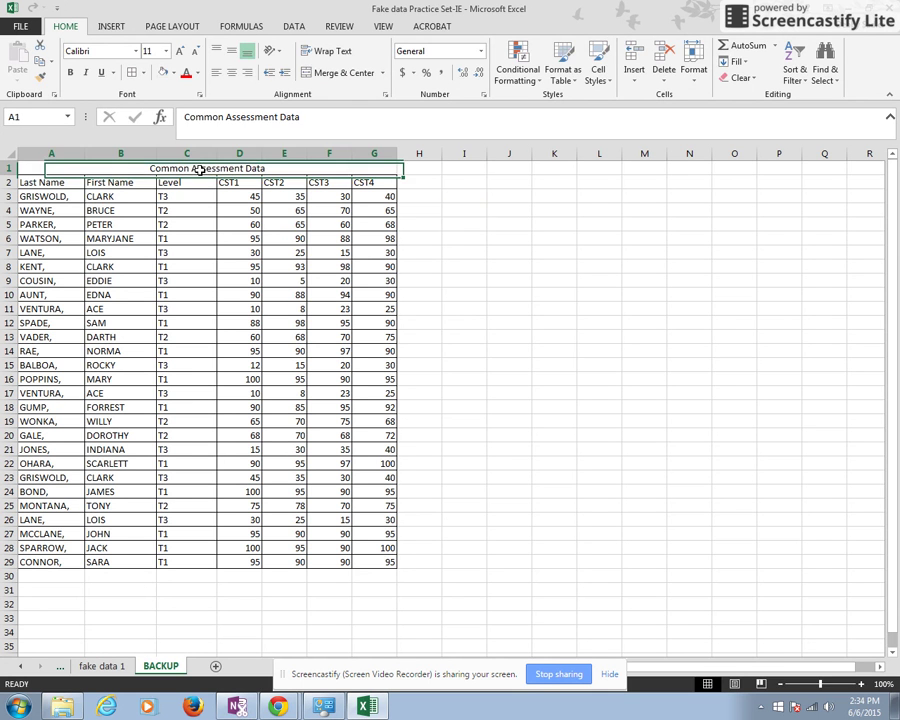
{"action": "left_click", "coordinate": [174, 74]}
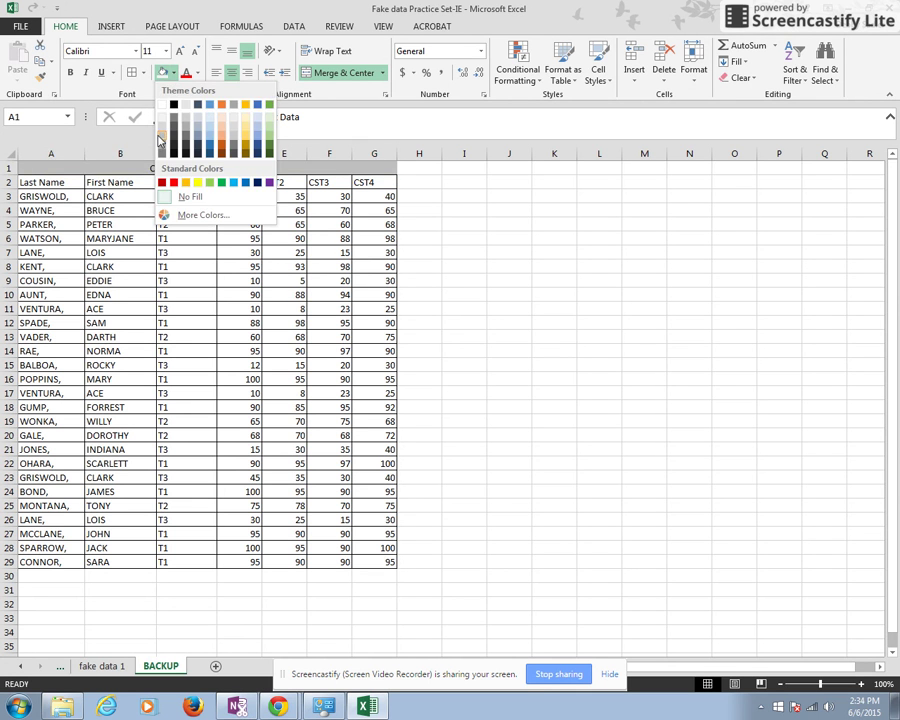
{"action": "left_click", "coordinate": [161, 140]}
{"action": "left_click", "coordinate": [482, 342]}
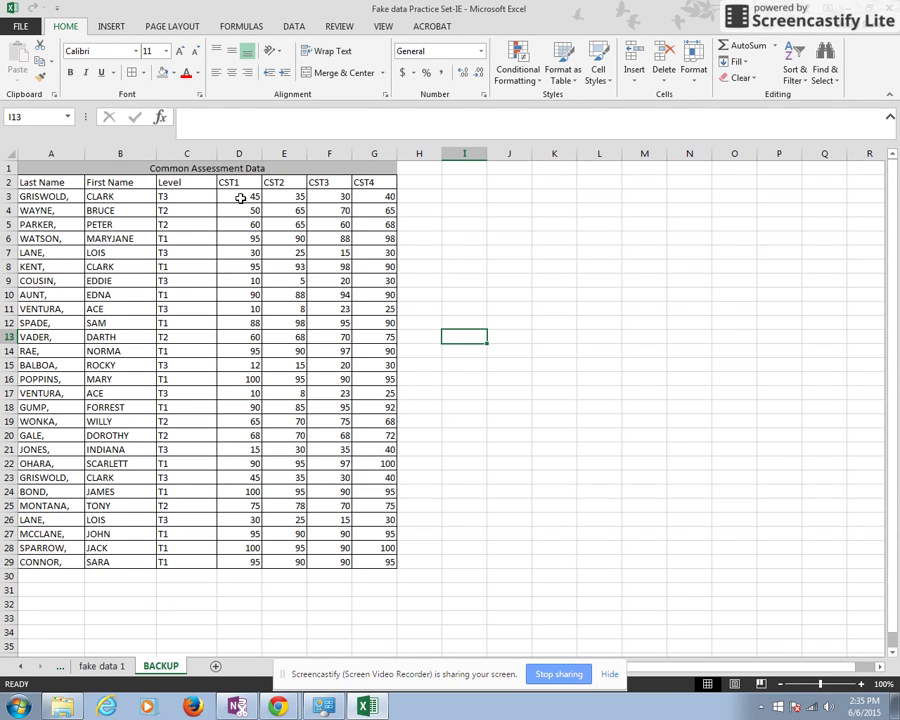
Add blue gradient-fill data bars to the CST scores in D3:G29 and widen column D slightly.
{"action": "left_click_drag", "start_coordinate": [238, 196], "coordinate": [367, 562]}
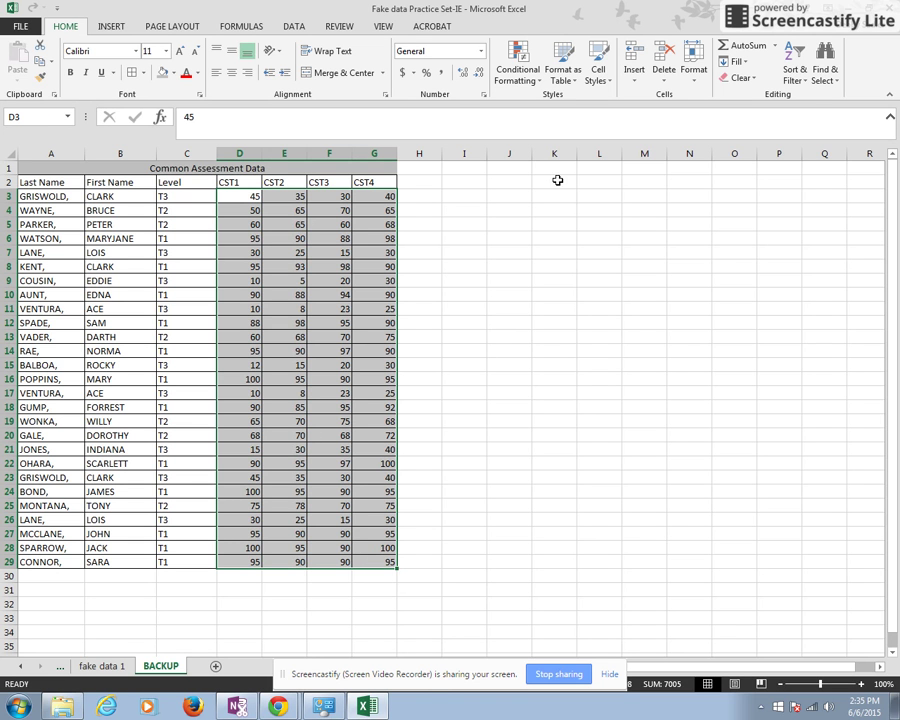
{"action": "left_click", "coordinate": [541, 86]}
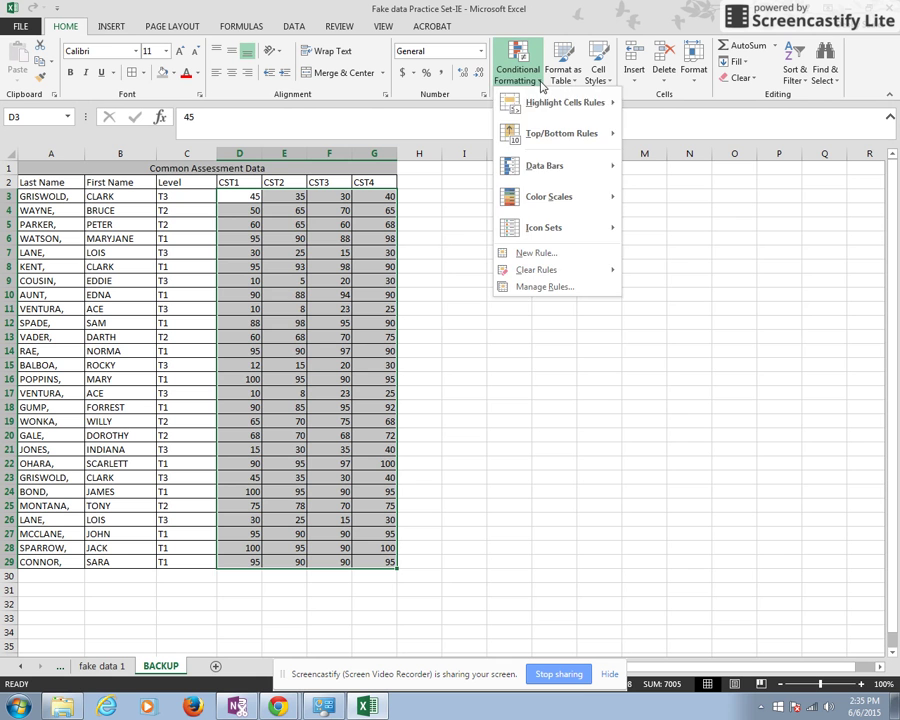
{"action": "mouse_move", "coordinate": [541, 170]}
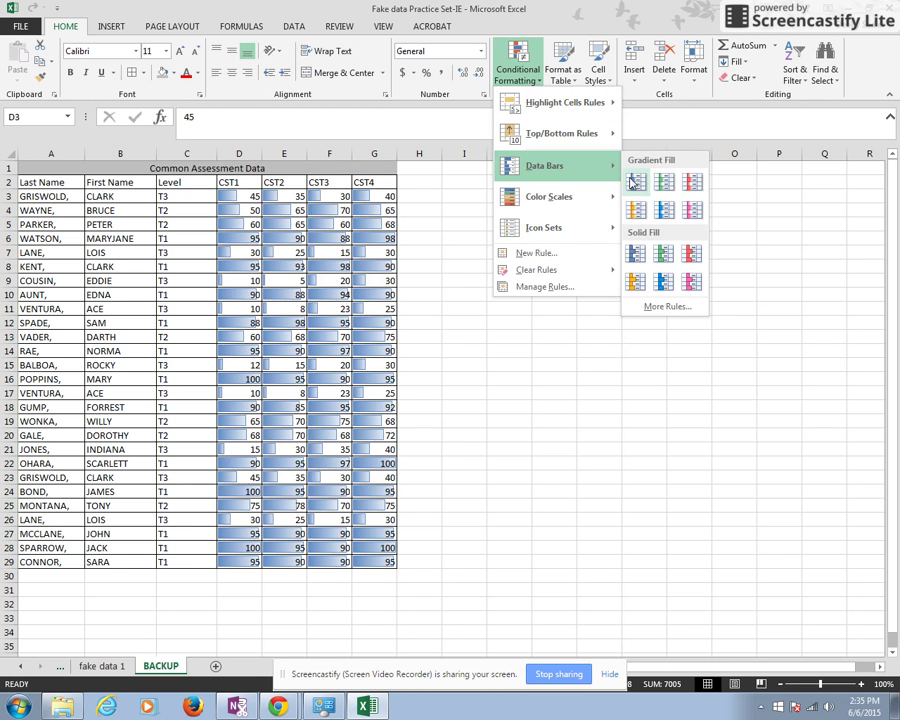
{"action": "left_click", "coordinate": [634, 183]}
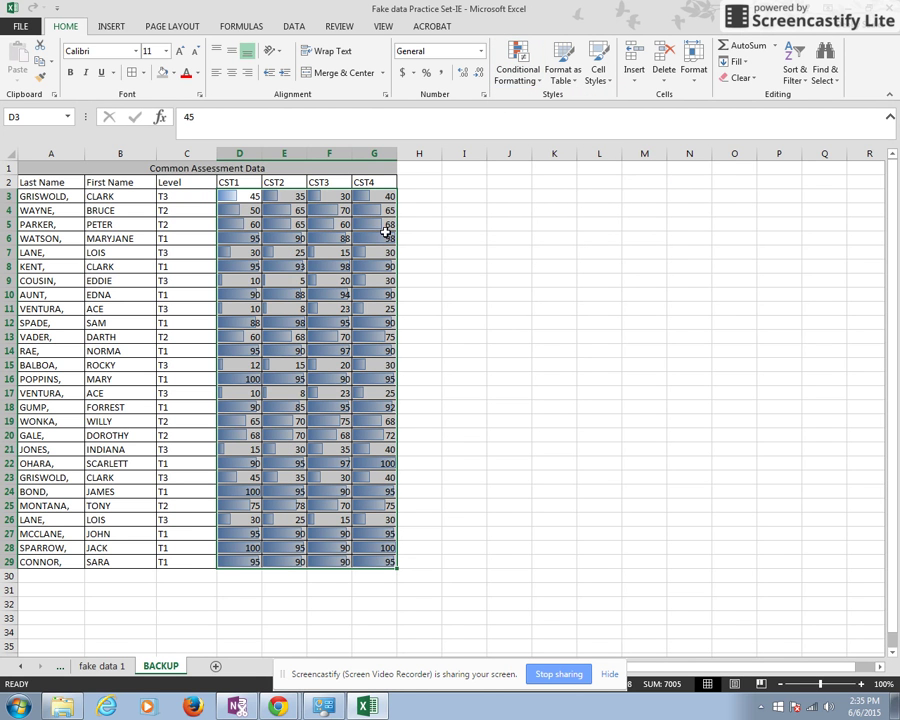
{"action": "left_click", "coordinate": [433, 309]}
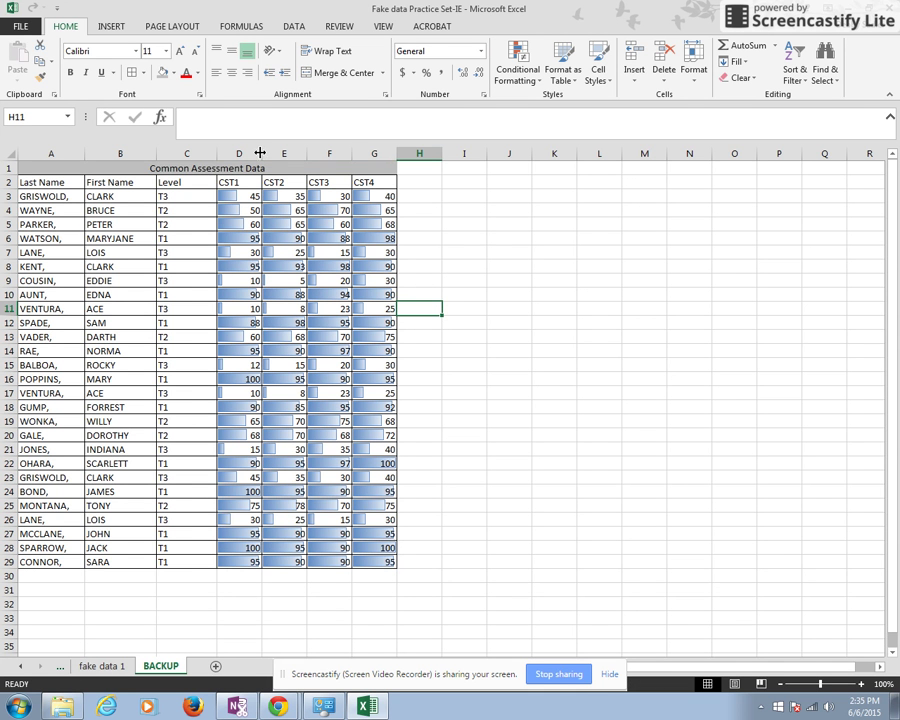
{"action": "mouse_move", "coordinate": [262, 153]}
{"action": "left_mouse_down"}
{"action": "mouse_move", "coordinate": [296, 153]}
{"action": "mouse_move", "coordinate": [276, 153]}
{"action": "left_mouse_up"}
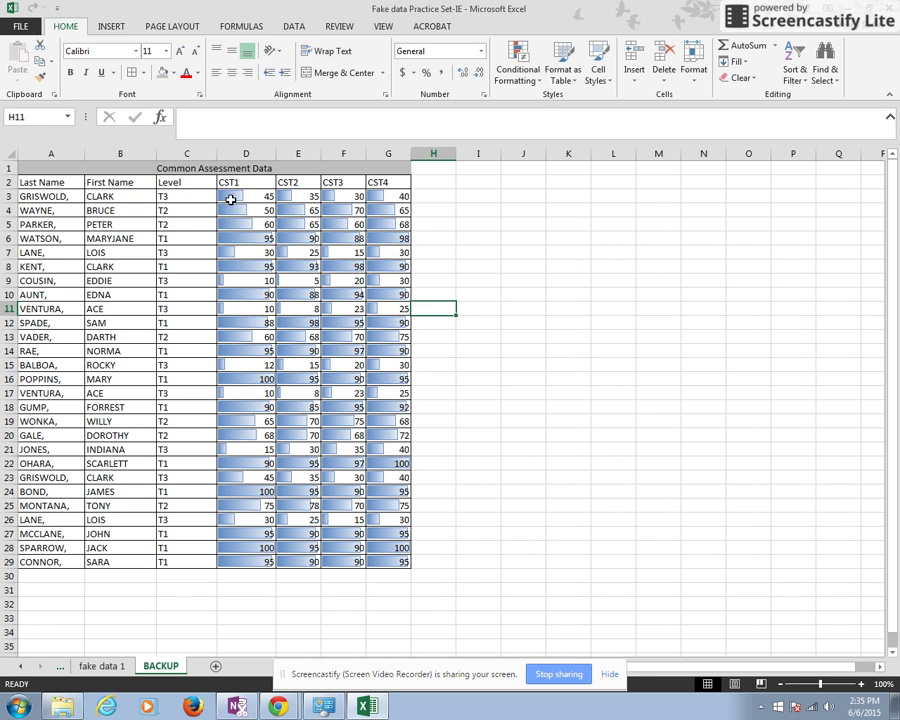
Examine the custom data bar rule settings for the CST scores in D3:G30 without applying a new rule.
{"action": "left_click_drag", "start_coordinate": [235, 196], "coordinate": [383, 570]}
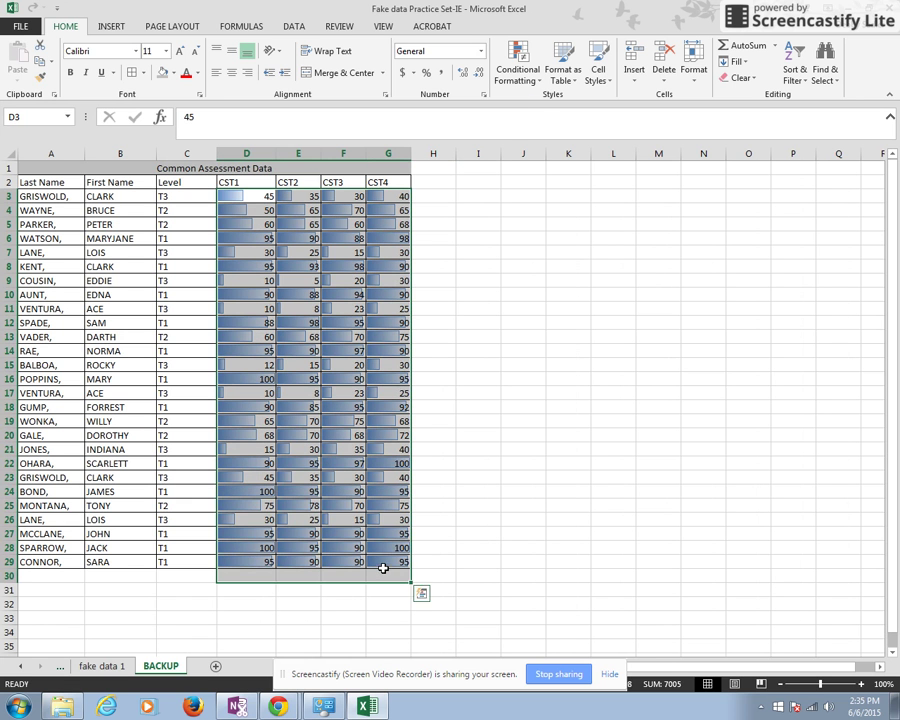
{"action": "left_click", "coordinate": [538, 82]}
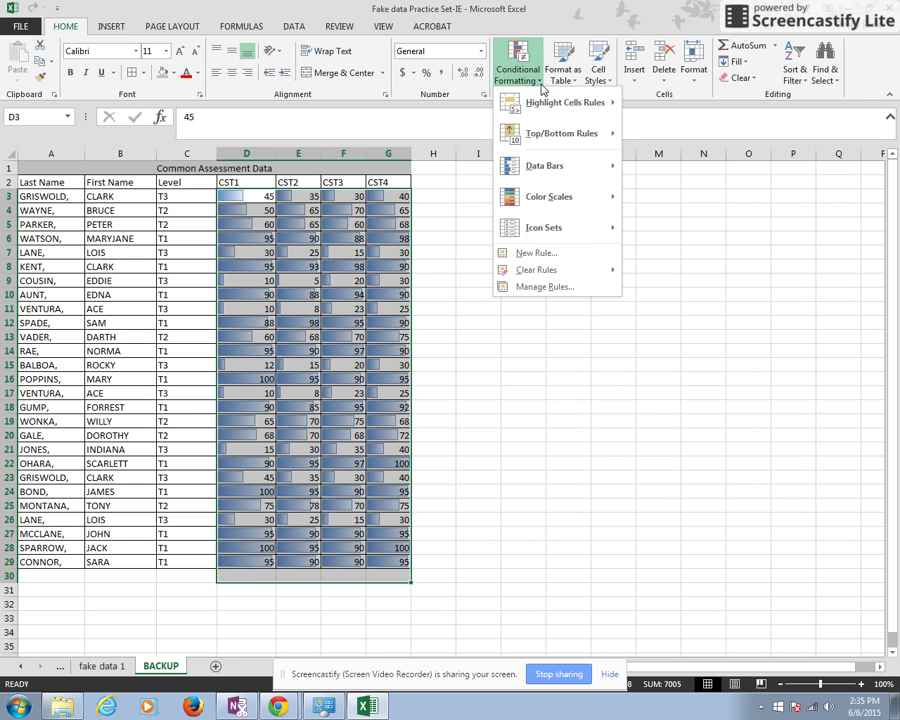
{"action": "mouse_move", "coordinate": [572, 166]}
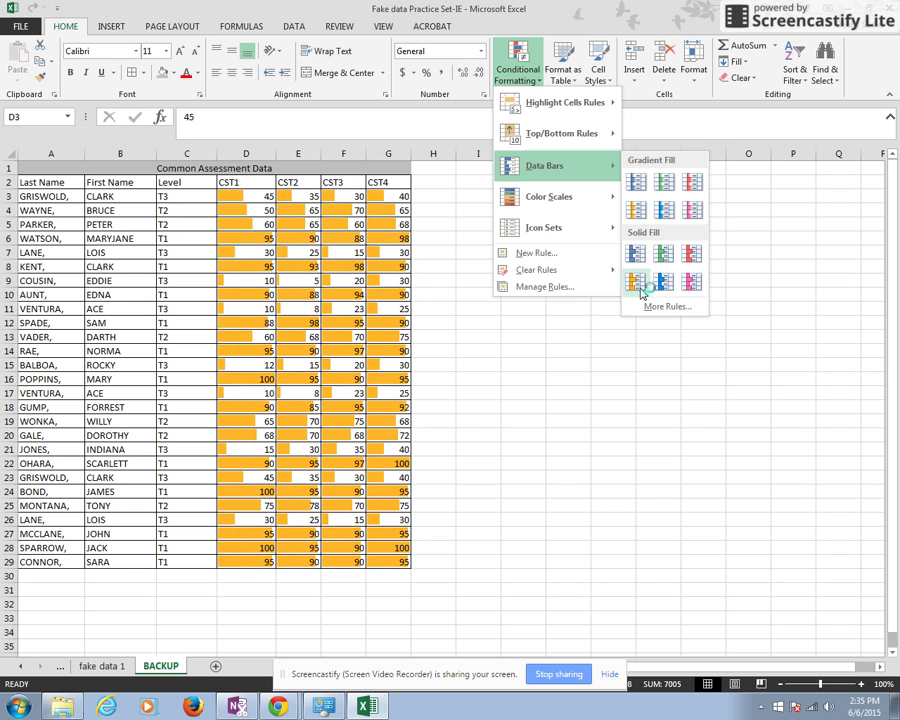
{"action": "left_click", "coordinate": [664, 306]}
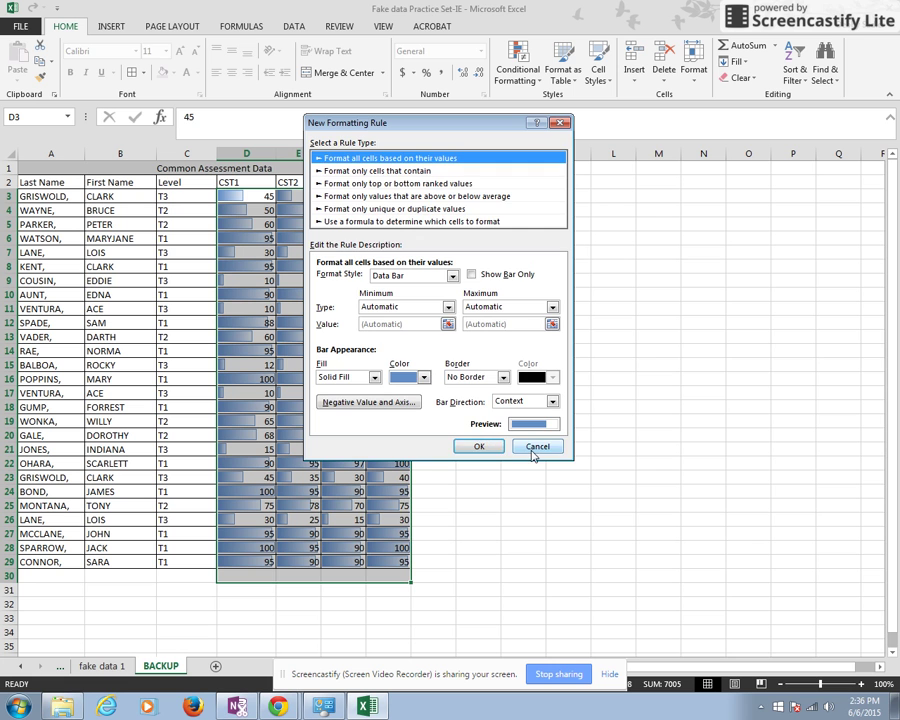
{"action": "left_click", "coordinate": [495, 447]}
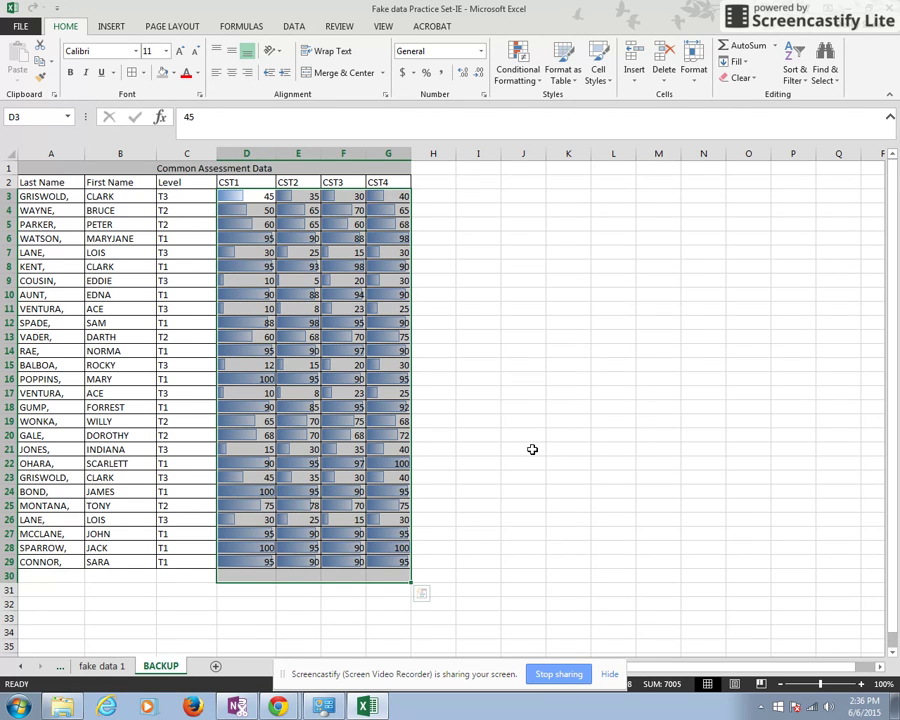
Switch to the fake data 1 sheet.
{"action": "left_click", "coordinate": [105, 666]}
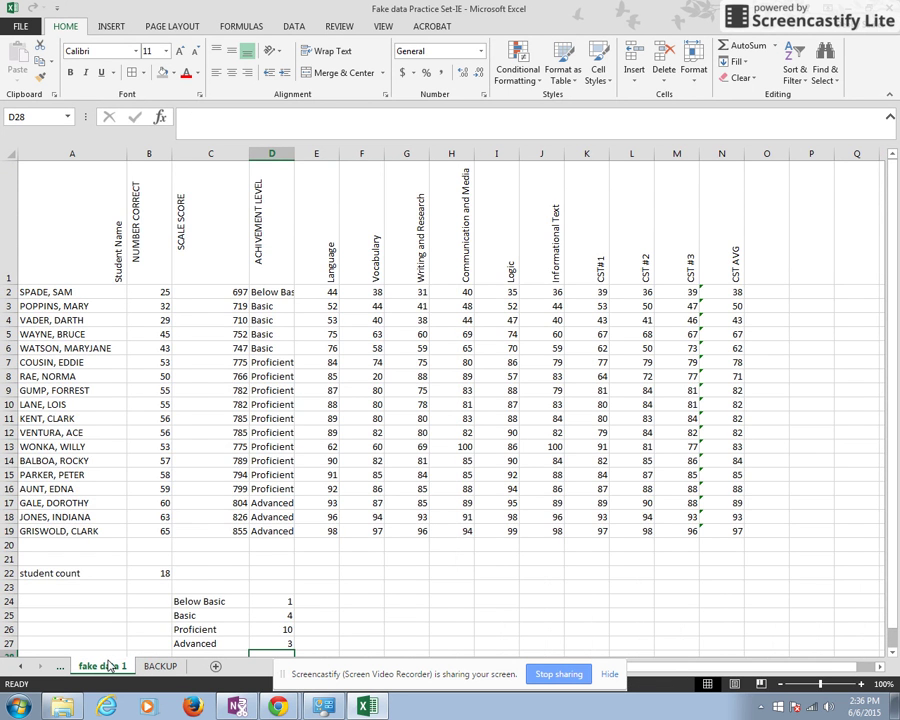
{"action": "scroll", "coordinate": [110, 666], "scroll_direction": "down", "scroll_amount": 1}
{"action": "scroll", "coordinate": [114, 655], "scroll_direction": "up", "scroll_amount": 1}
Try charting the whole student table A1:N19 as a 2-D clustered column chart, and delete the chart.
{"action": "left_click_drag", "start_coordinate": [42, 252], "coordinate": [720, 534]}
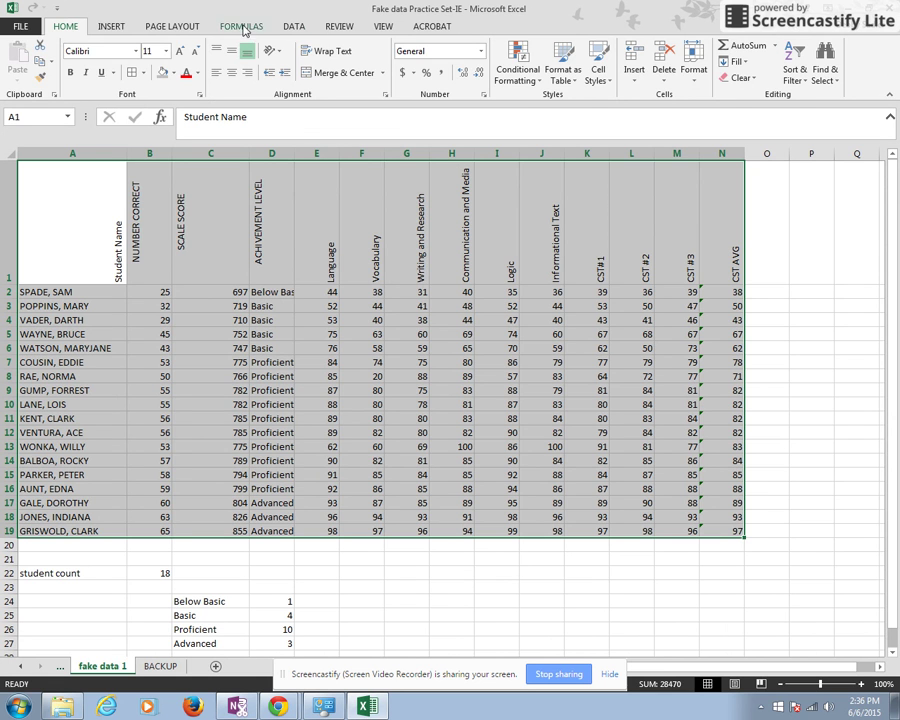
{"action": "left_click", "coordinate": [112, 27]}
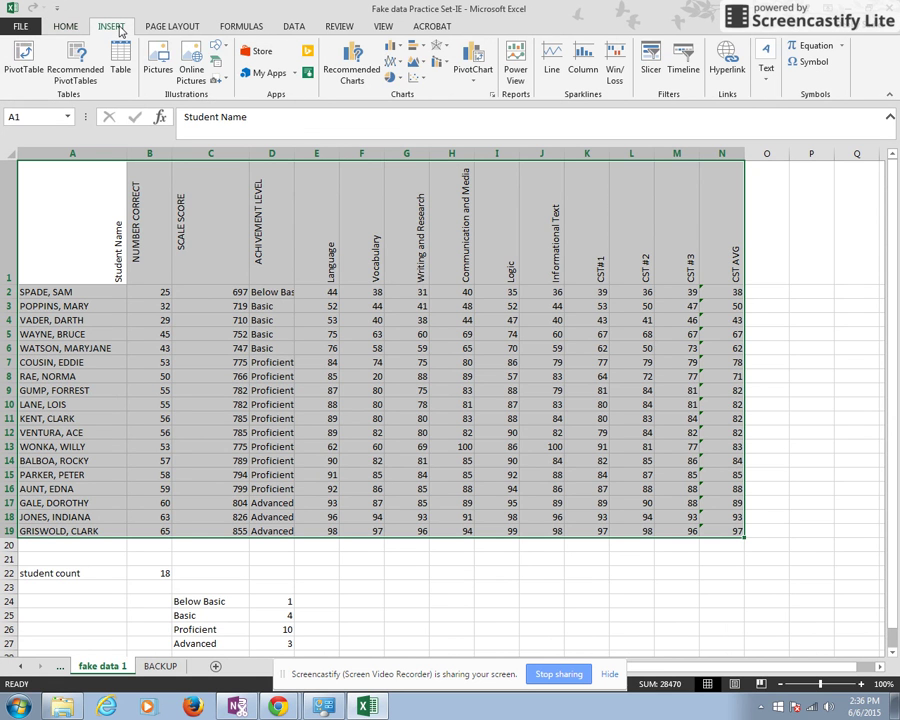
{"action": "left_click", "coordinate": [395, 47]}
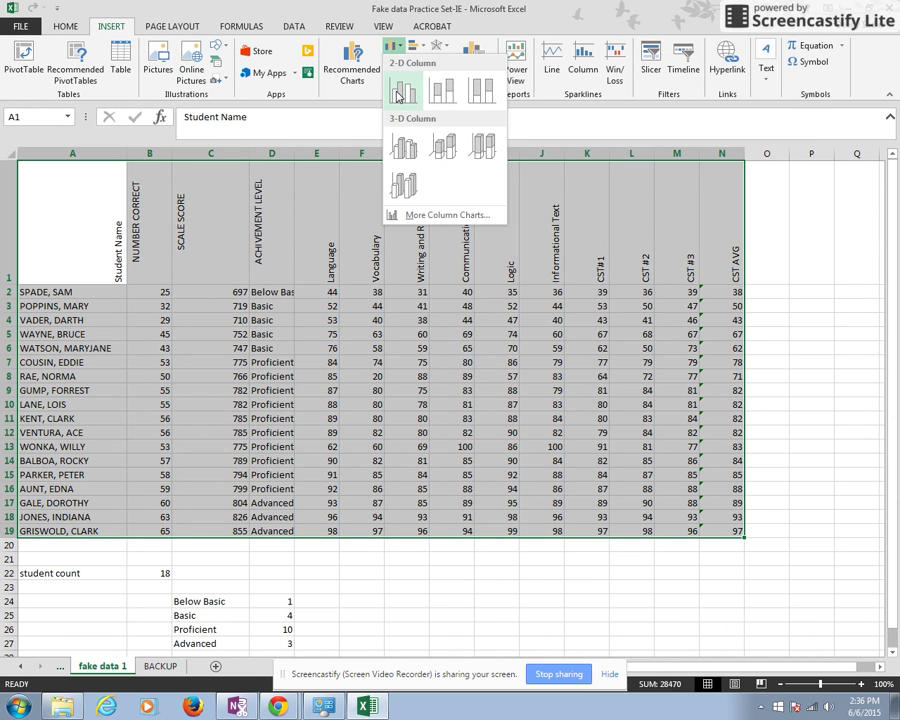
{"action": "left_click", "coordinate": [398, 95]}
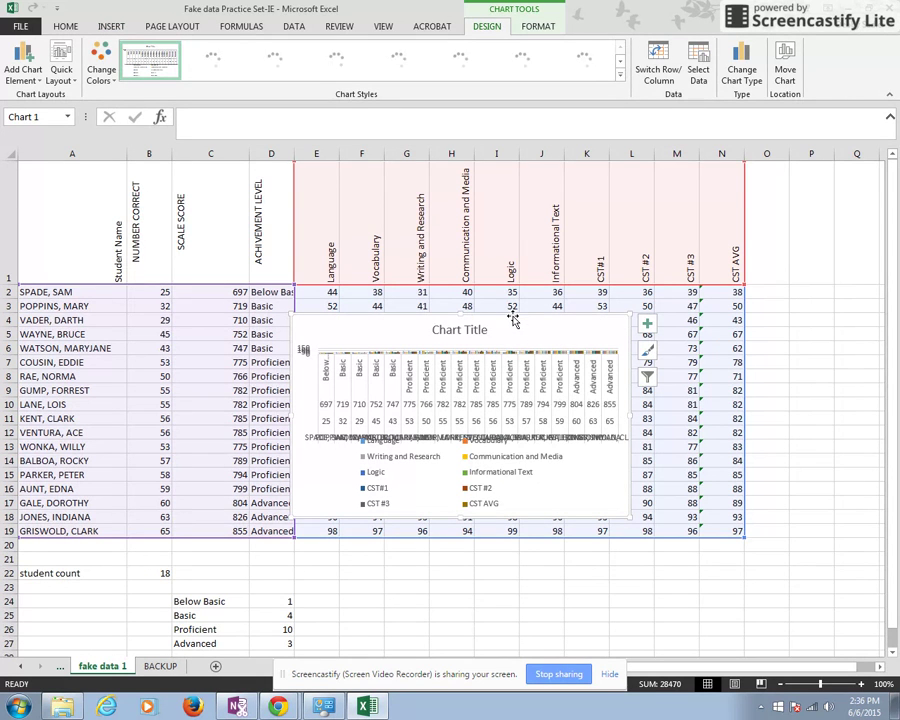
{"action": "key", "text": "Escape"}
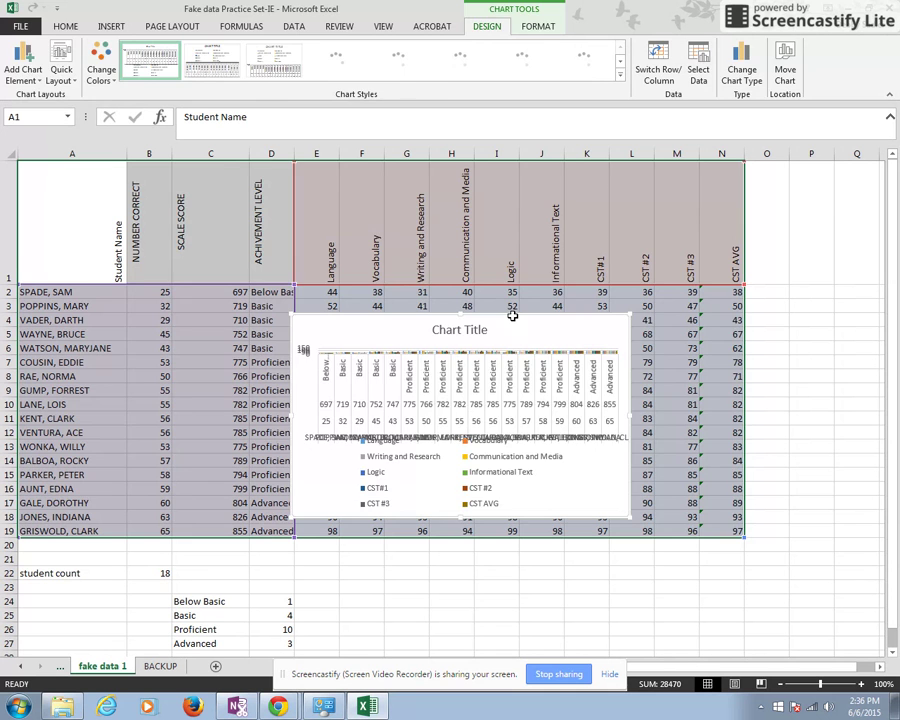
{"action": "key", "text": "Delete"}
{"action": "left_click", "coordinate": [807, 372]}
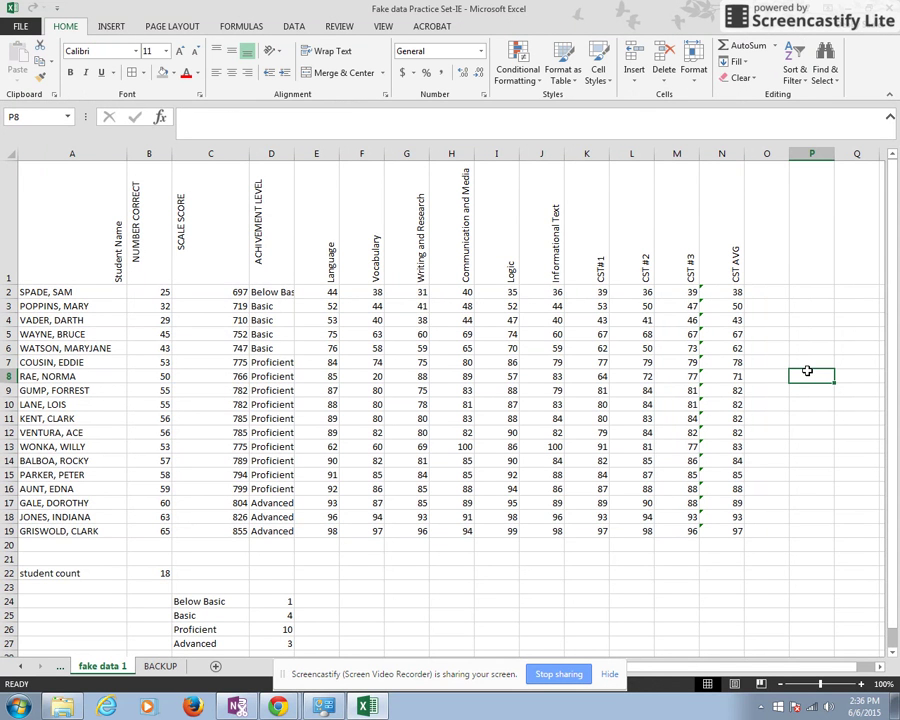
Insert a 2-D clustered column chart of the achievement level counts in C24:D27.
{"action": "scroll", "coordinate": [600, 385], "scroll_direction": "down", "scroll_amount": 1}
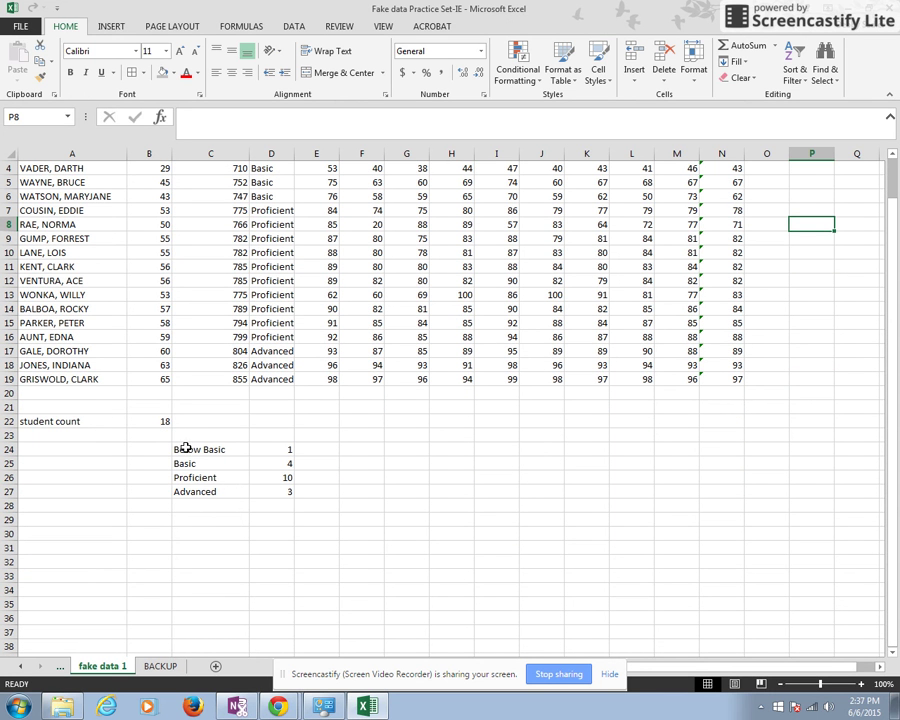
{"action": "left_click_drag", "start_coordinate": [180, 449], "coordinate": [274, 491]}
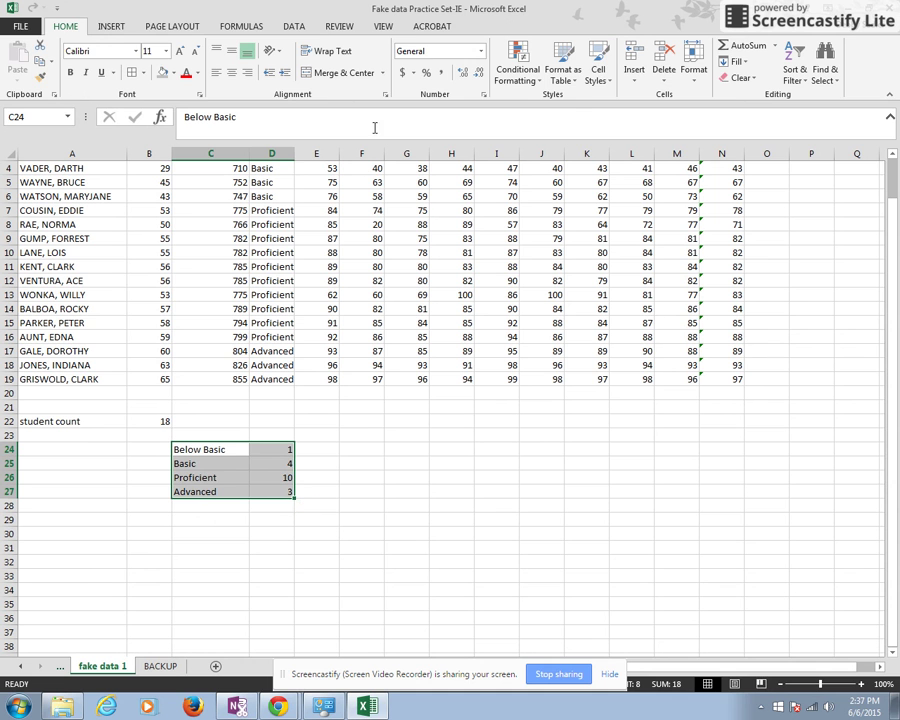
{"action": "left_click", "coordinate": [104, 28]}
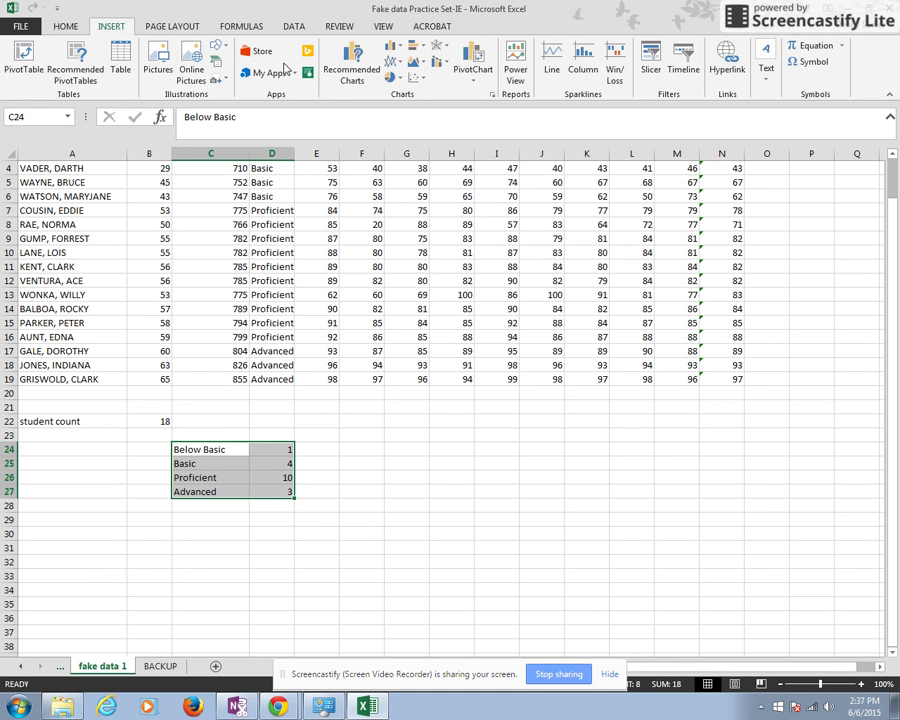
{"action": "left_click", "coordinate": [396, 52]}
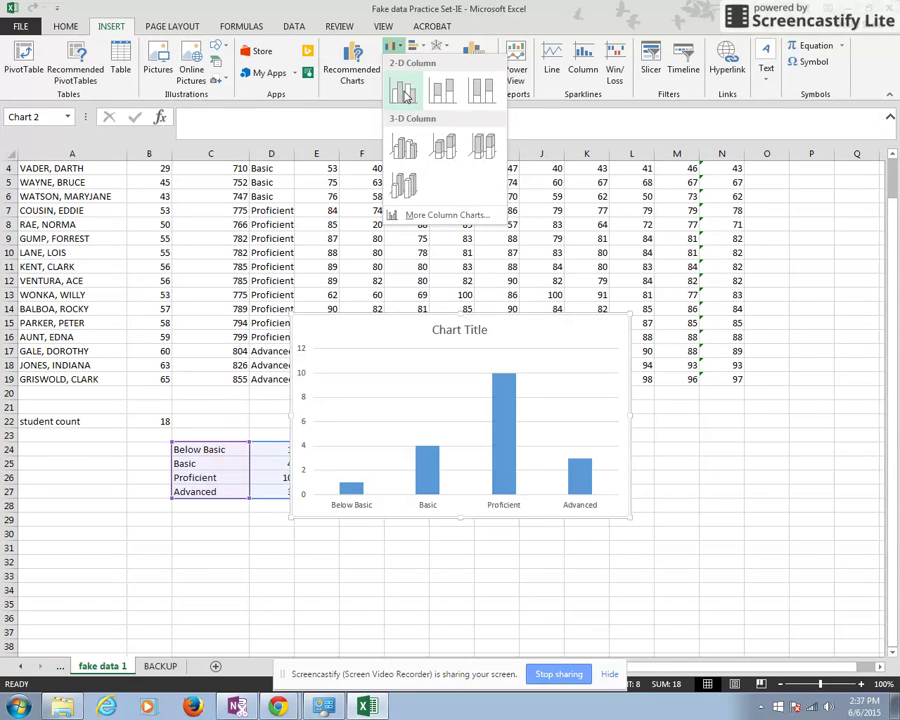
{"action": "left_click", "coordinate": [400, 134]}
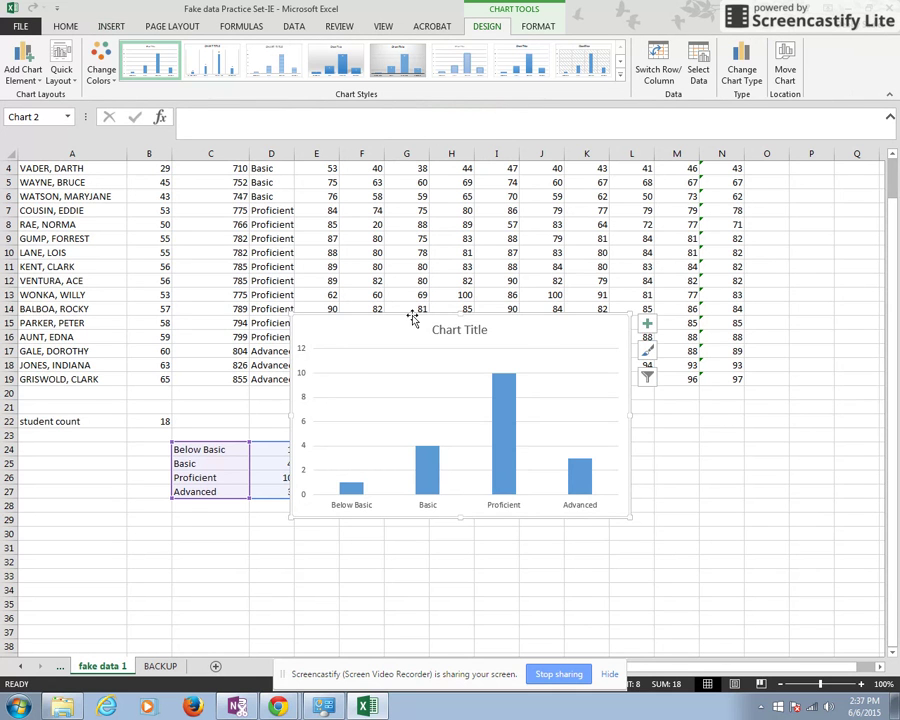
Move the achievement level chart below the student table and cut it to the clipboard.
{"action": "mouse_move", "coordinate": [414, 314]}
{"action": "left_mouse_down"}
{"action": "mouse_move", "coordinate": [510, 421]}
{"action": "mouse_move", "coordinate": [514, 414]}
{"action": "left_mouse_up"}
{"action": "right_click", "coordinate": [514, 414]}
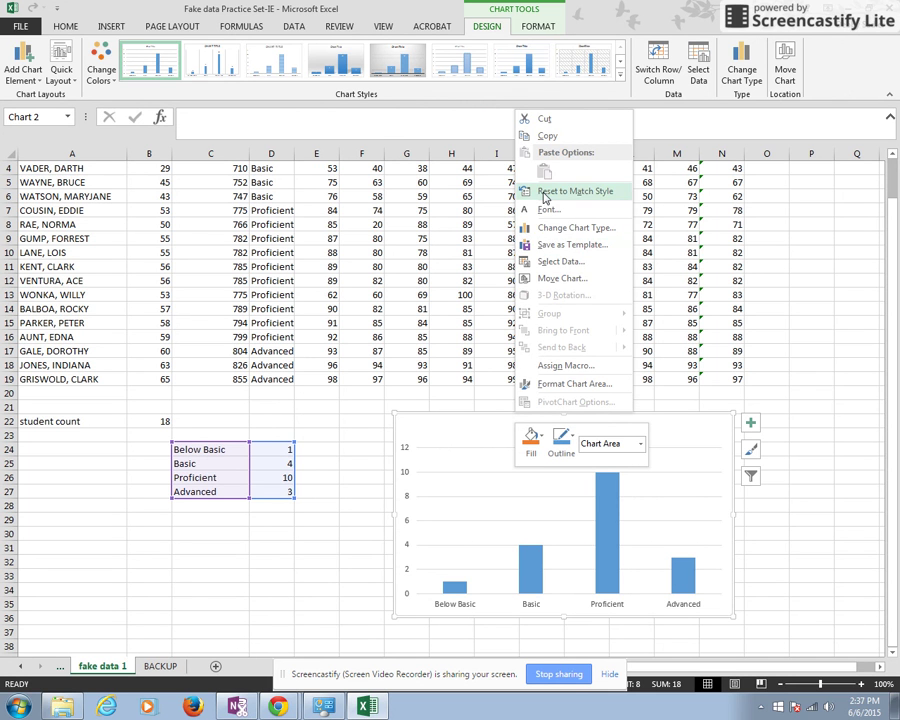
{"action": "left_click", "coordinate": [545, 121]}
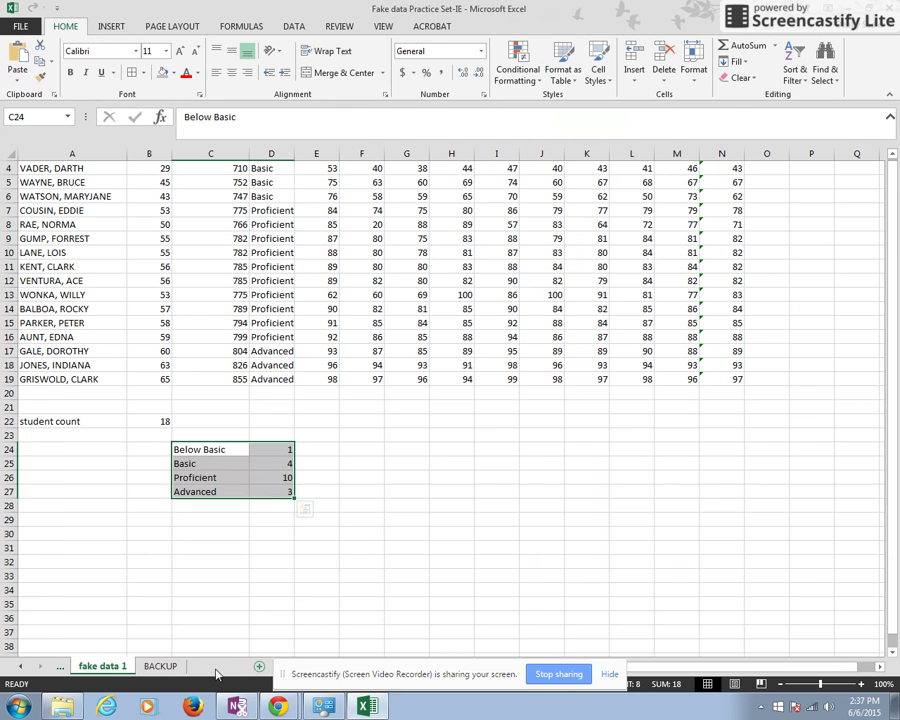
Add a new worksheet and paste the cut achievement level chart at cell A2.
{"action": "left_click", "coordinate": [216, 667]}
{"action": "left_click", "coordinate": [43, 188]}
{"action": "right_click", "coordinate": [43, 188]}
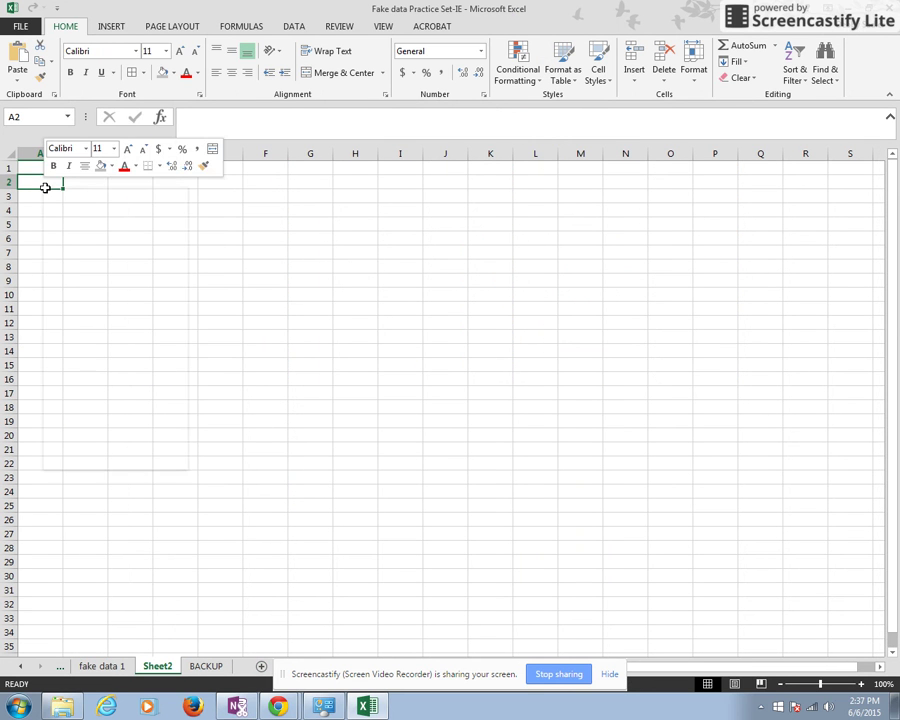
{"action": "left_click", "coordinate": [73, 253]}
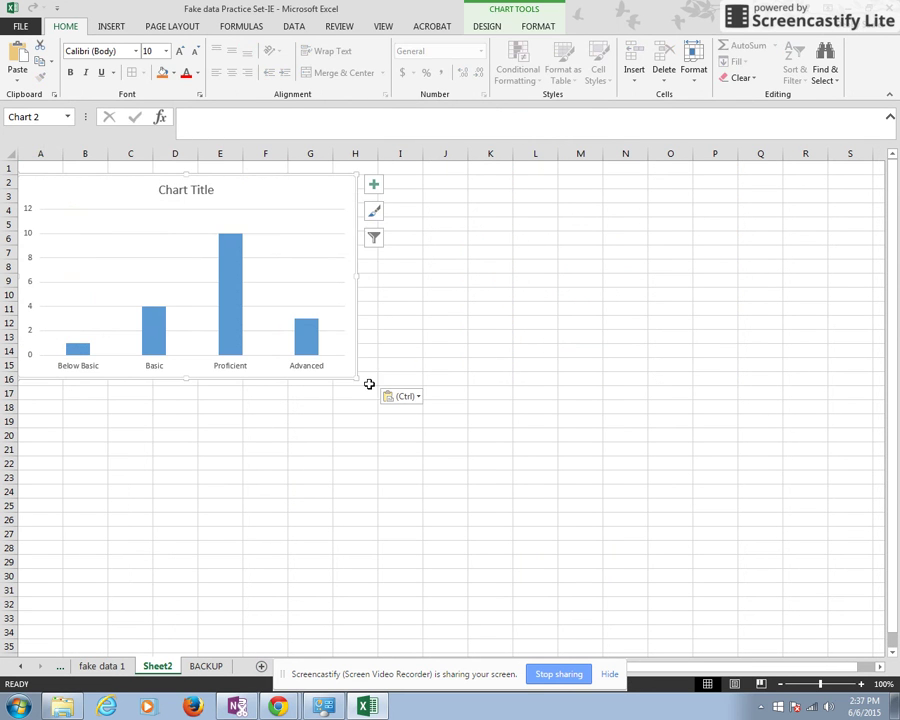
Enlarge the pasted chart to about 14 columns by 25 rows and move it to span about C4 to Q28.
{"action": "left_click_drag", "start_coordinate": [361, 383], "coordinate": [643, 521]}
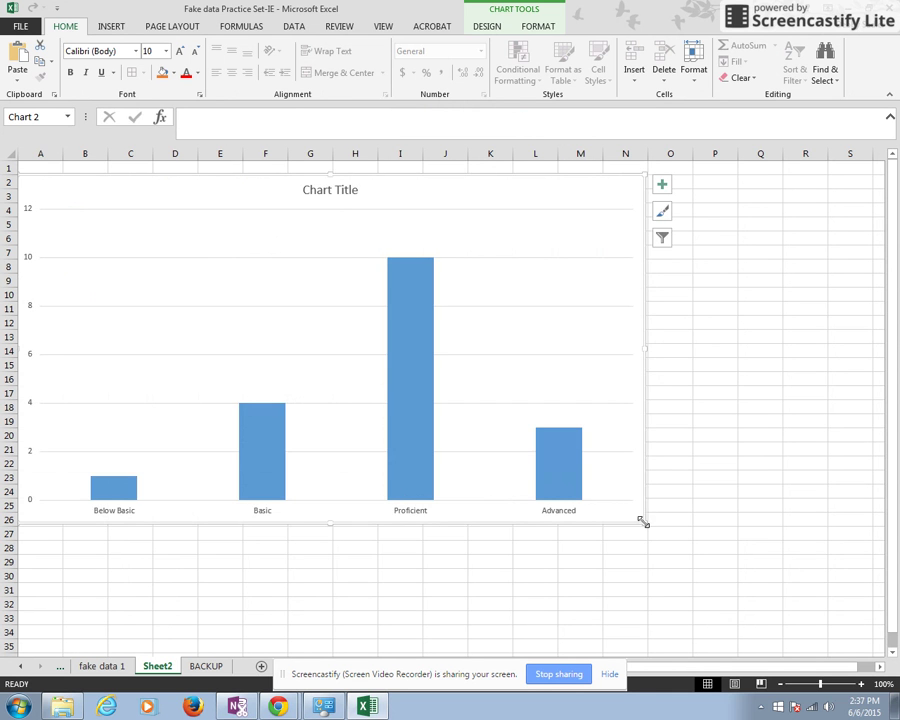
{"action": "left_click_drag", "start_coordinate": [477, 180], "coordinate": [591, 207]}
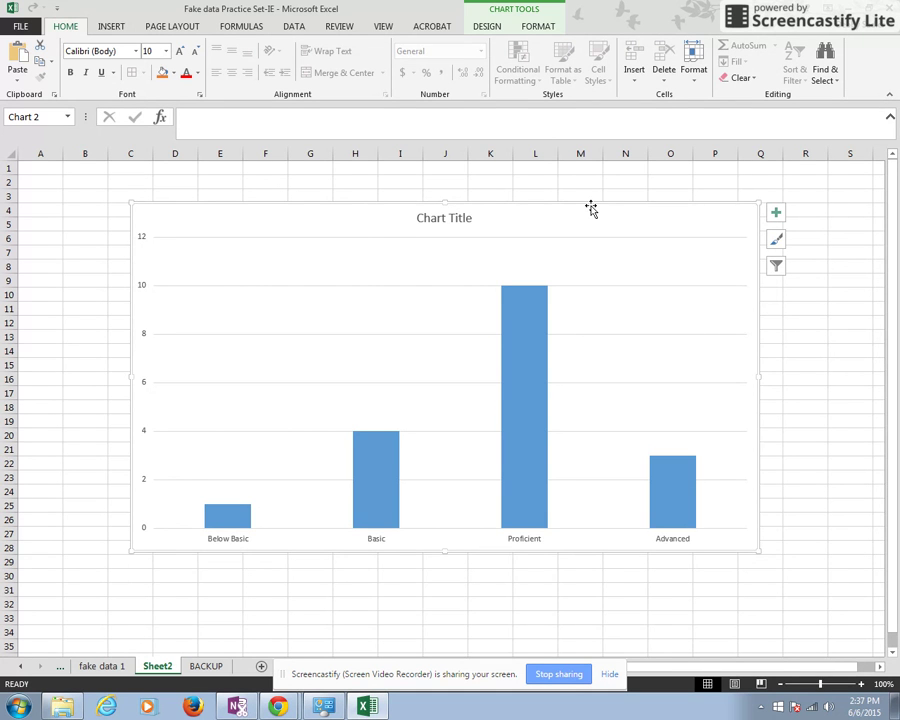
Change the chart title to "TCAP Proficiency Levels".
{"action": "left_click", "coordinate": [461, 218]}
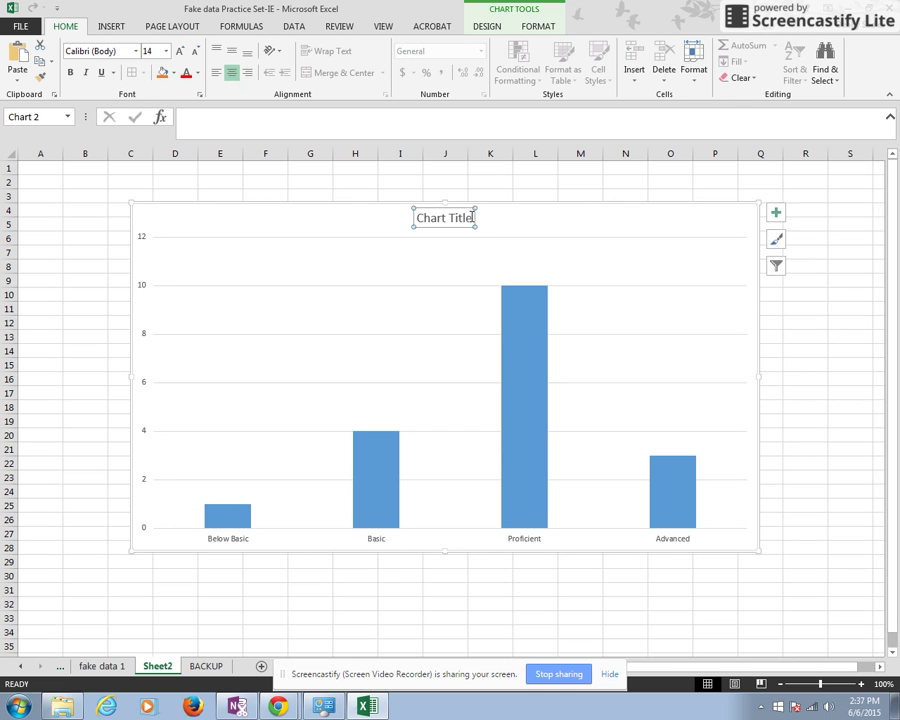
{"action": "triple_click", "coordinate": [472, 218]}
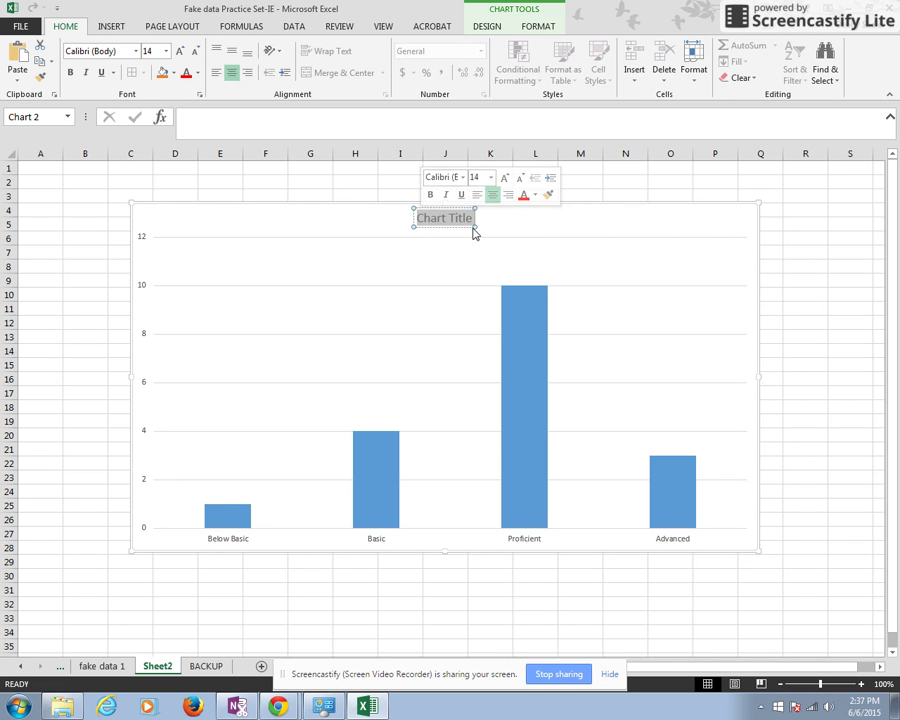
{"action": "type", "text": "TCA"}
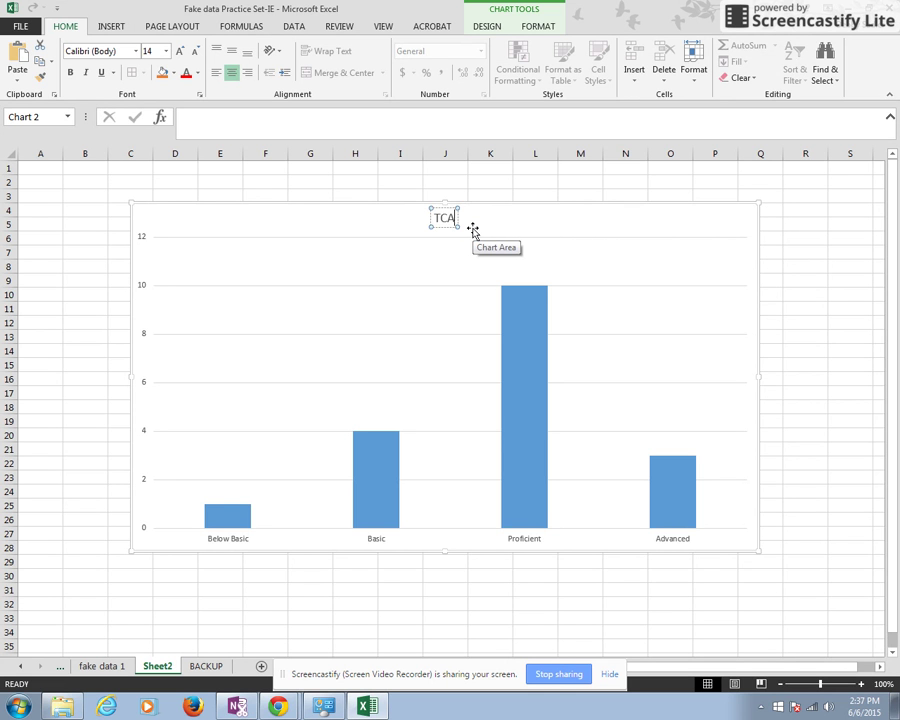
{"action": "type", "text": "p"}
{"action": "key", "text": "BackSpace"}
{"action": "type", "text": "P Proficiency Le"}
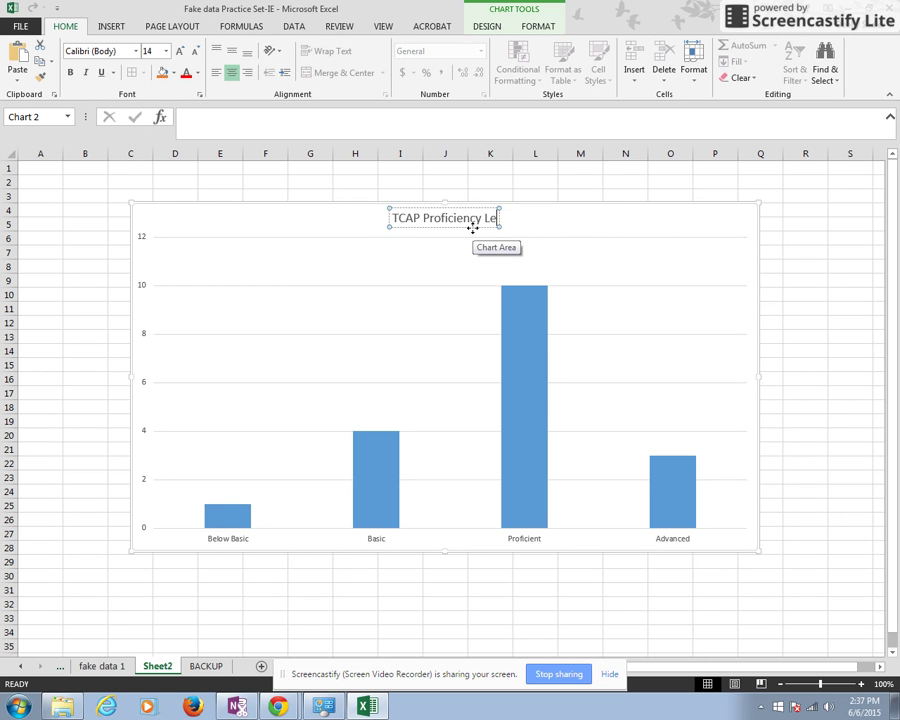
{"action": "type", "text": "vels"}
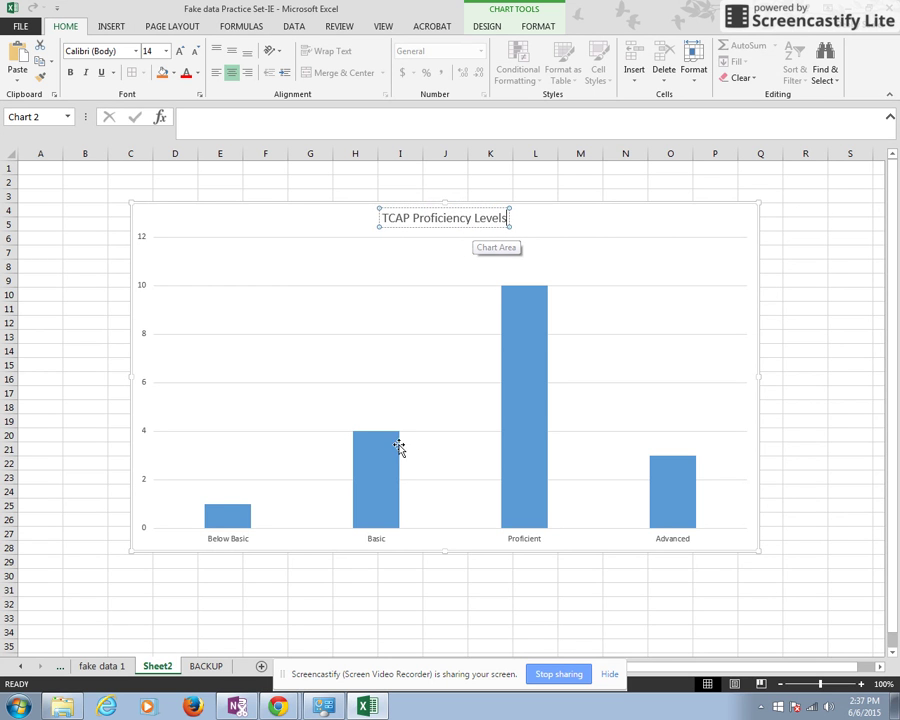
Fill only the Below Basic column of the chart with standard red.
{"action": "mouse_move", "coordinate": [240, 523]}
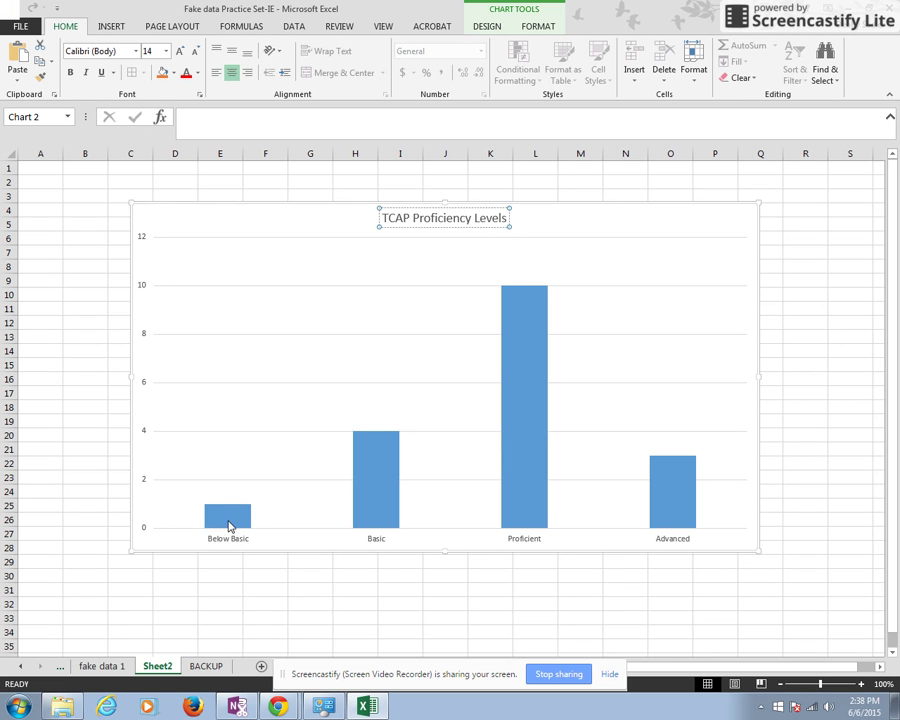
{"action": "left_click", "coordinate": [241, 520]}
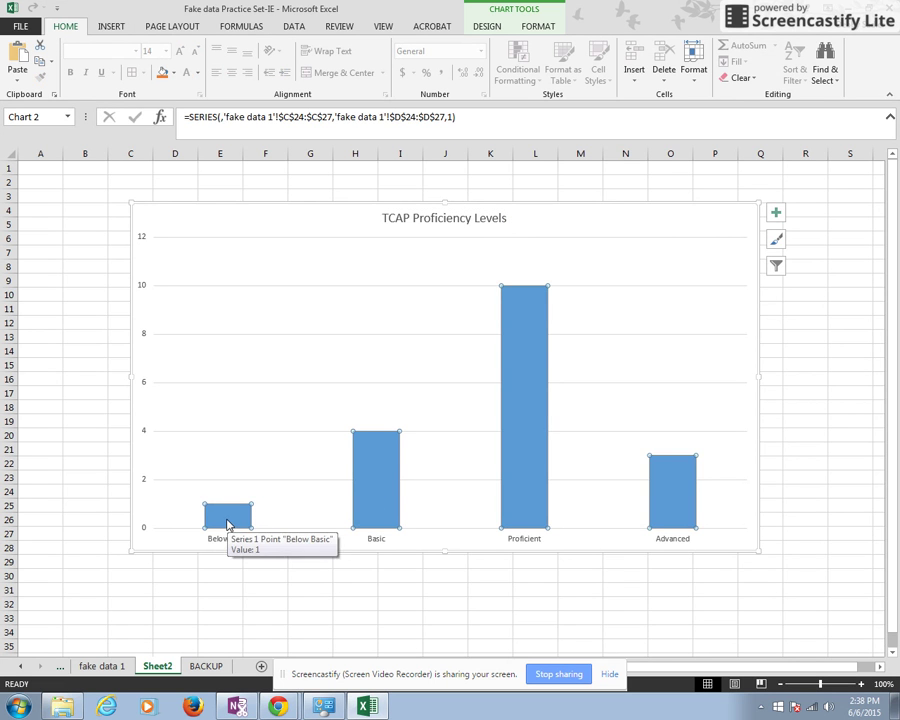
{"action": "left_click", "coordinate": [228, 522]}
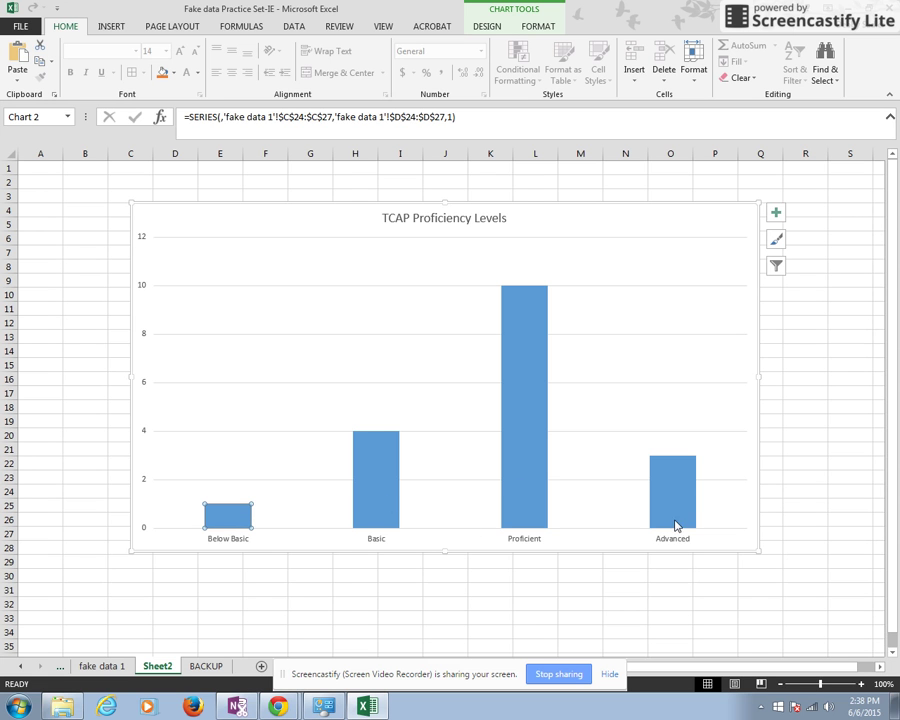
{"action": "right_click", "coordinate": [229, 520]}
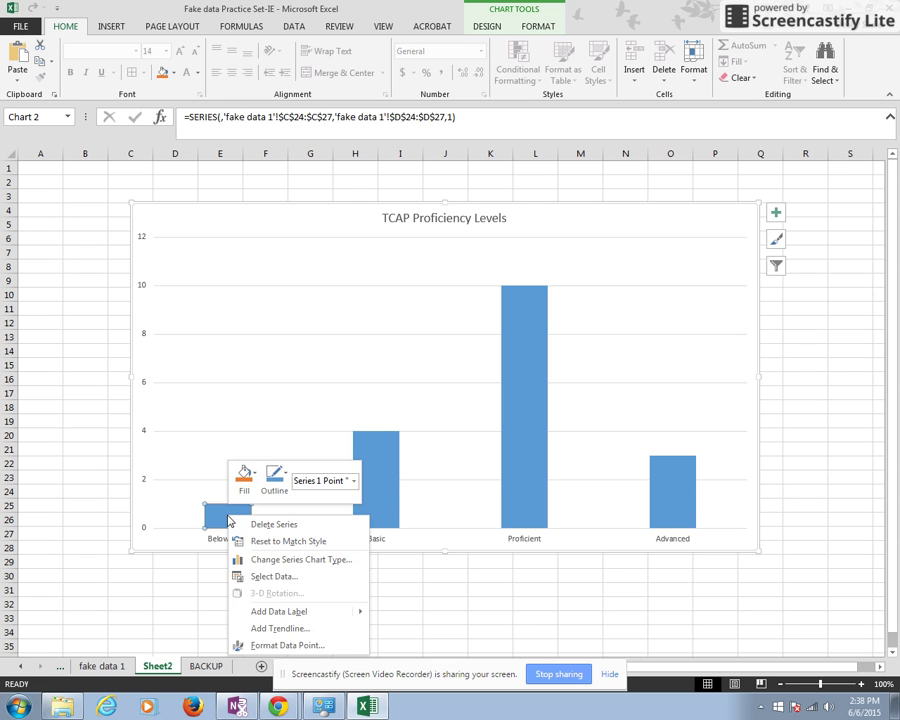
{"action": "left_click", "coordinate": [243, 482]}
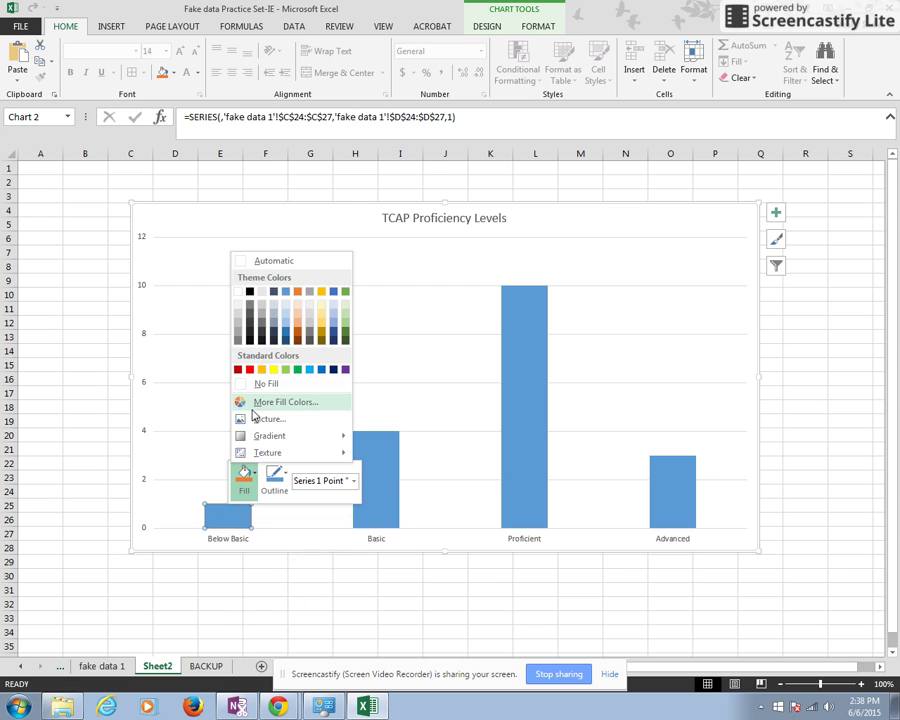
{"action": "left_click", "coordinate": [250, 370]}
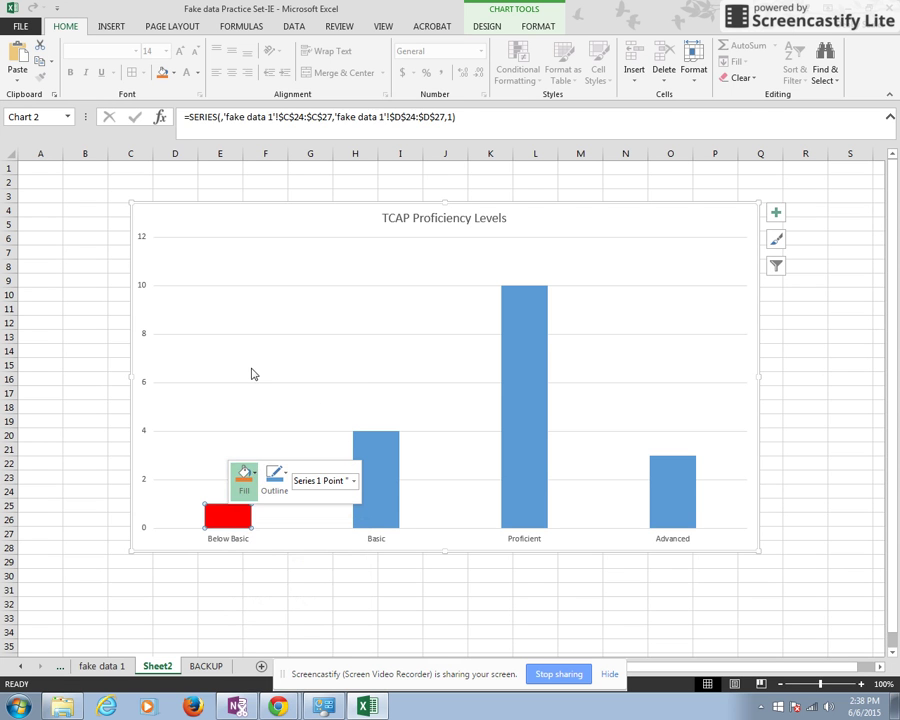
Fill the Basic column of the chart with standard yellow.
{"action": "left_click", "coordinate": [381, 462]}
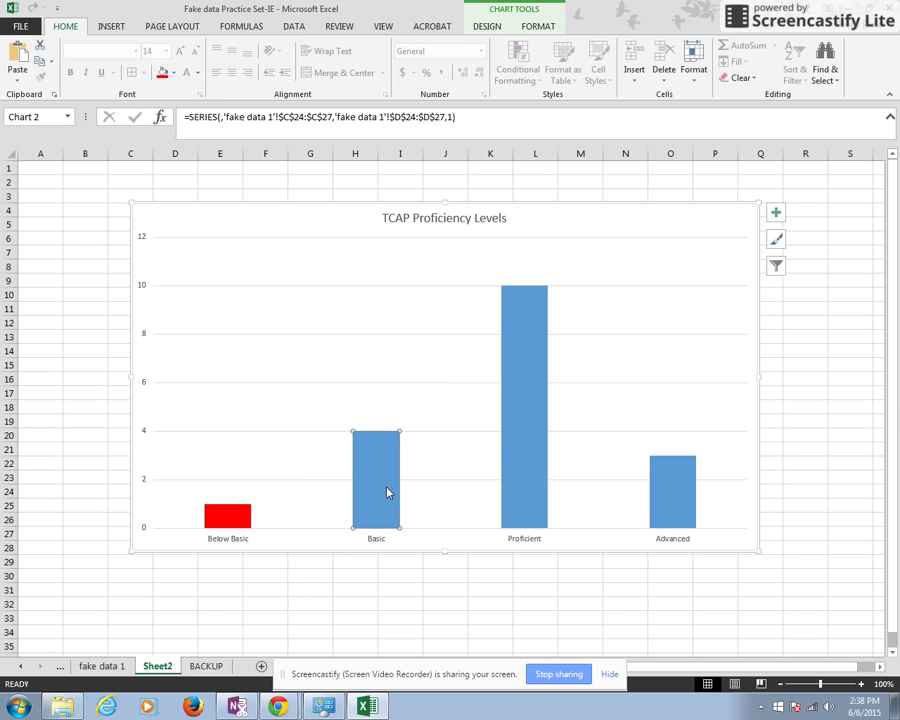
{"action": "right_click", "coordinate": [388, 491]}
{"action": "left_click", "coordinate": [412, 448]}
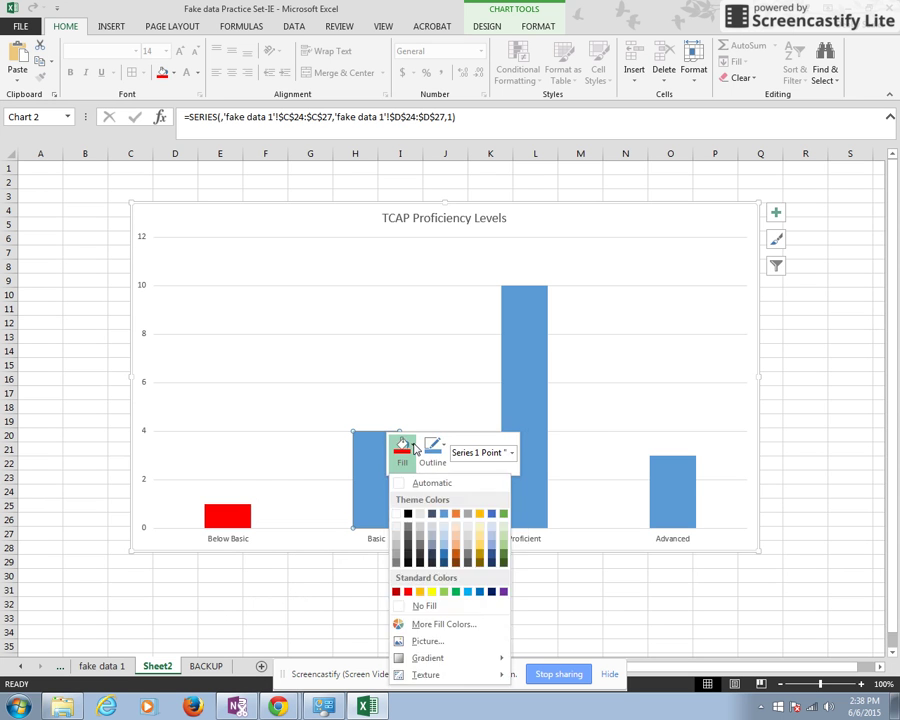
{"action": "left_click", "coordinate": [431, 591]}
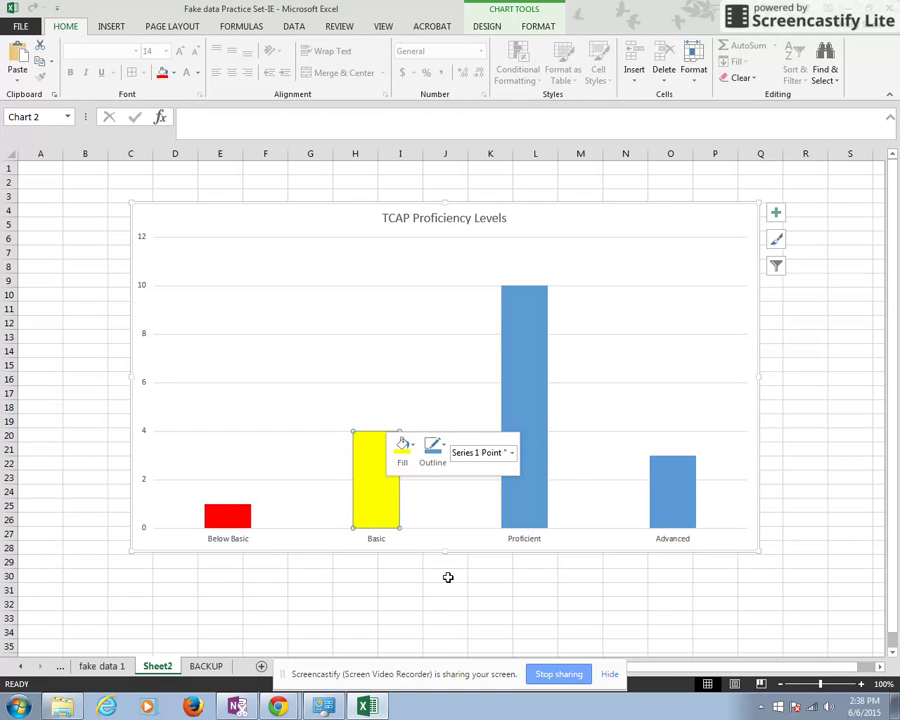
Fill the Proficient column of the chart with standard light green.
{"action": "left_click", "coordinate": [527, 406]}
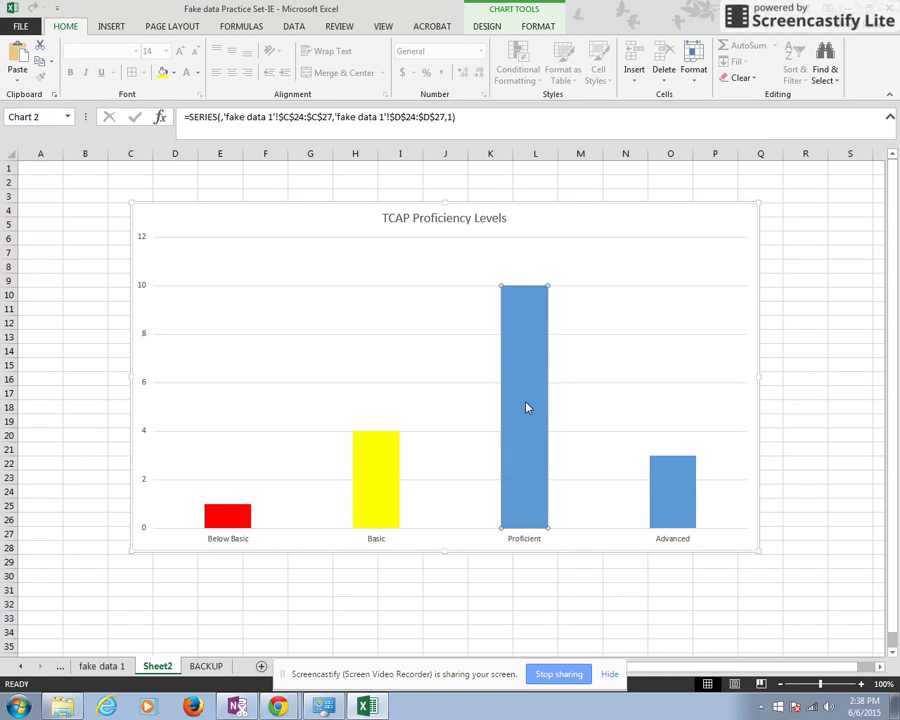
{"action": "double_click", "coordinate": [527, 407]}
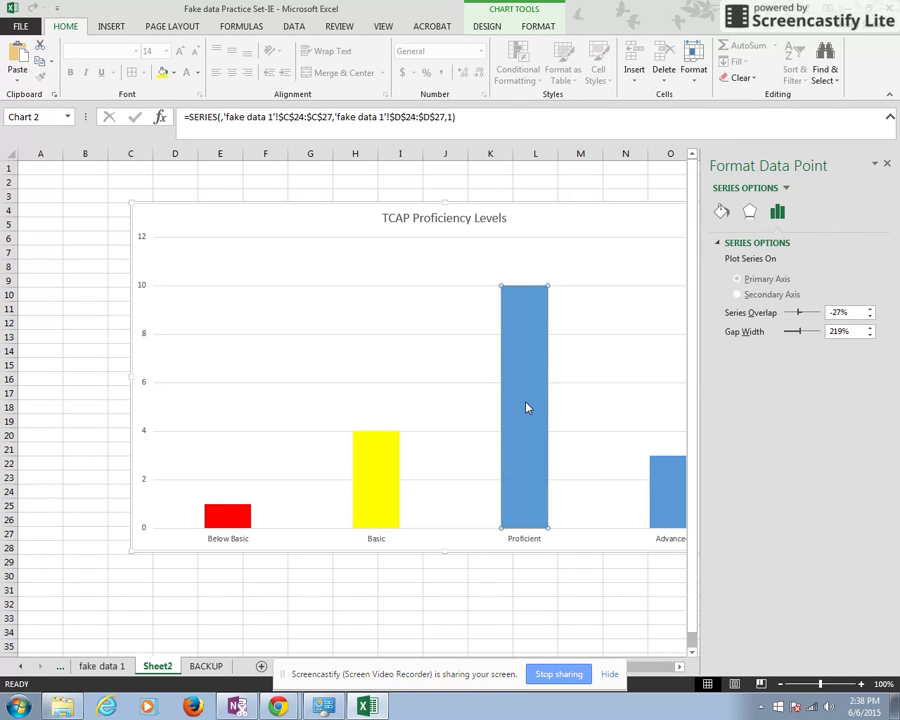
{"action": "left_click", "coordinate": [886, 163]}
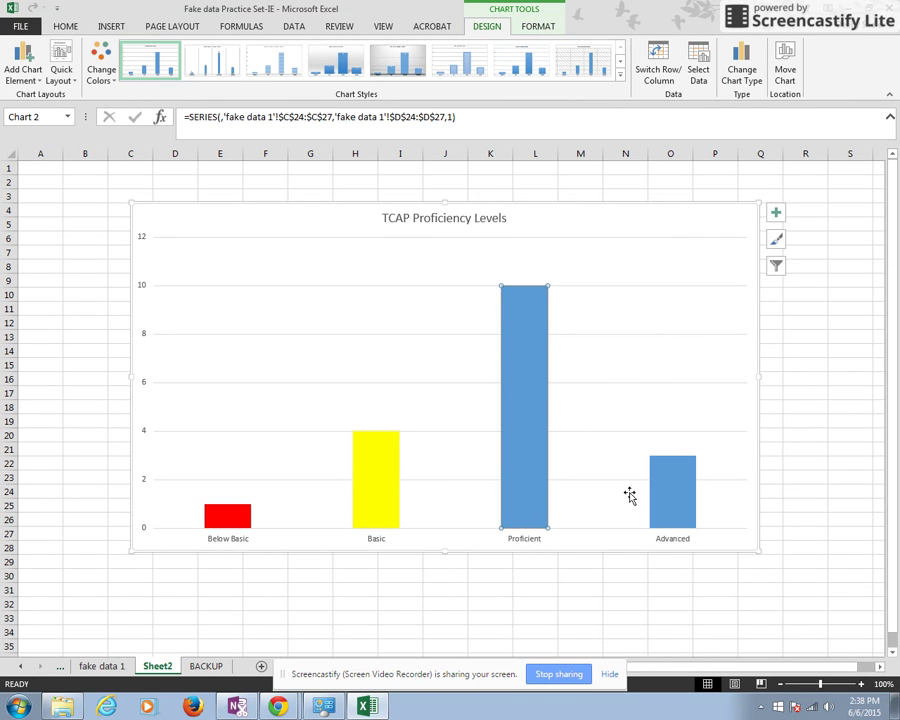
{"action": "right_click", "coordinate": [524, 467]}
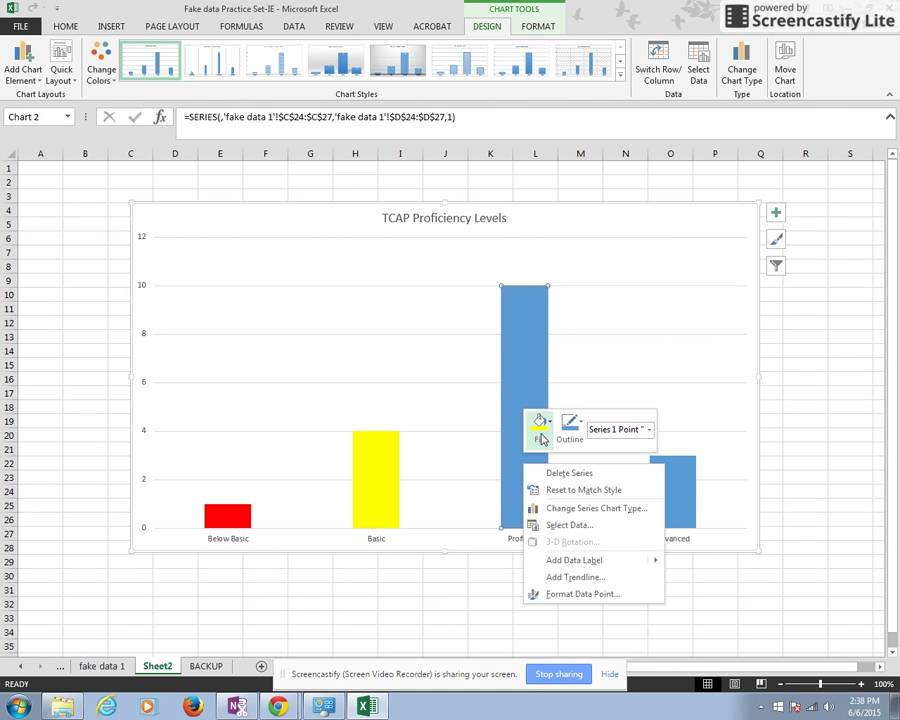
{"action": "left_click", "coordinate": [539, 427]}
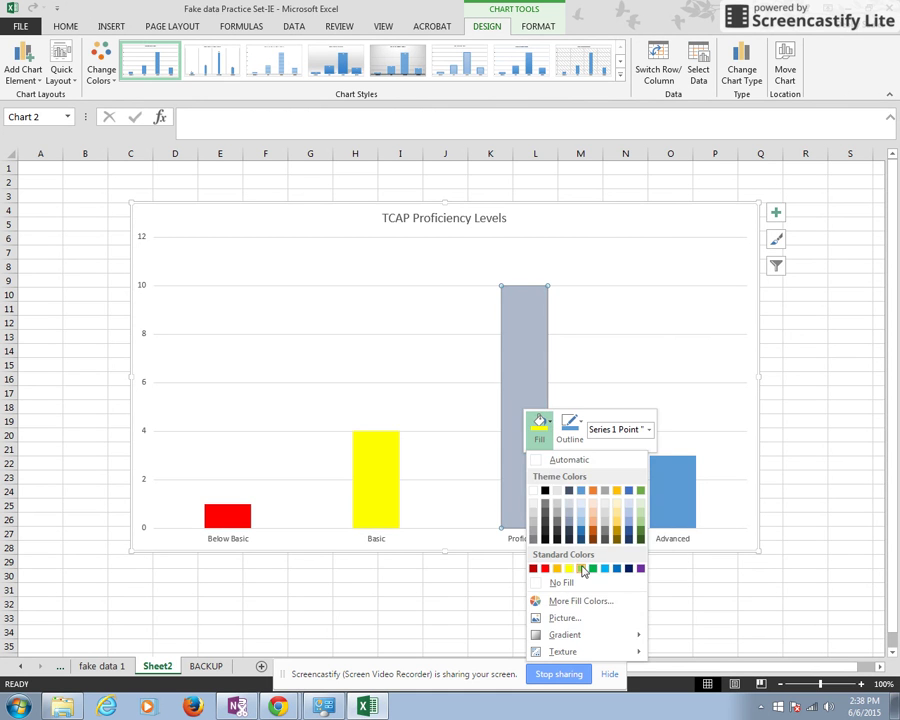
{"action": "left_click", "coordinate": [581, 568]}
Fill the Advanced column of the chart with standard green.
{"action": "left_click", "coordinate": [669, 497]}
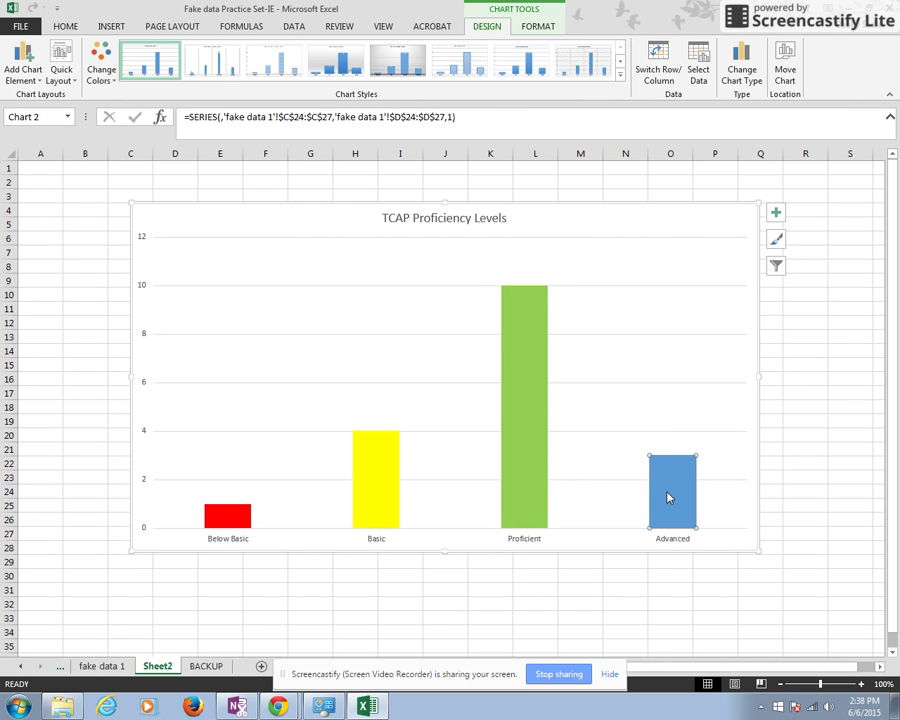
{"action": "right_click", "coordinate": [669, 497]}
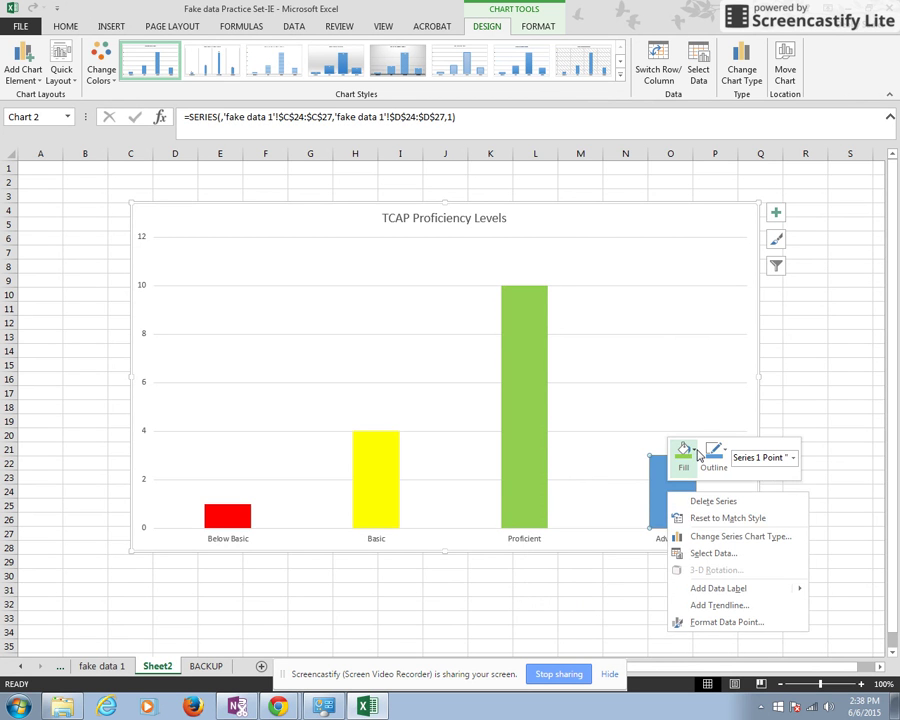
{"action": "left_click", "coordinate": [696, 455]}
{"action": "left_click", "coordinate": [737, 346]}
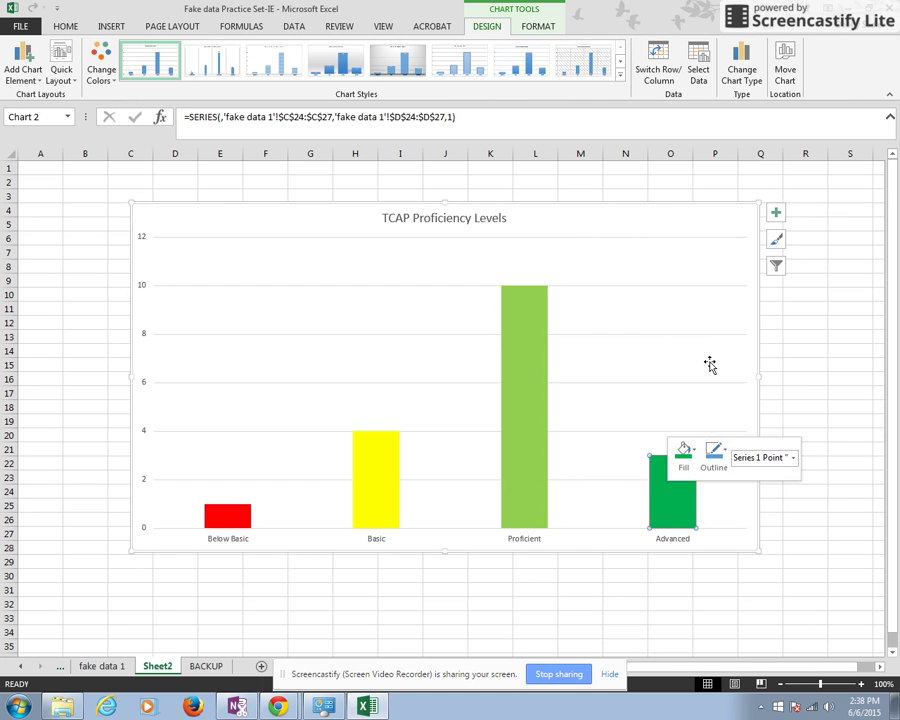
{"action": "left_click", "coordinate": [706, 366]}
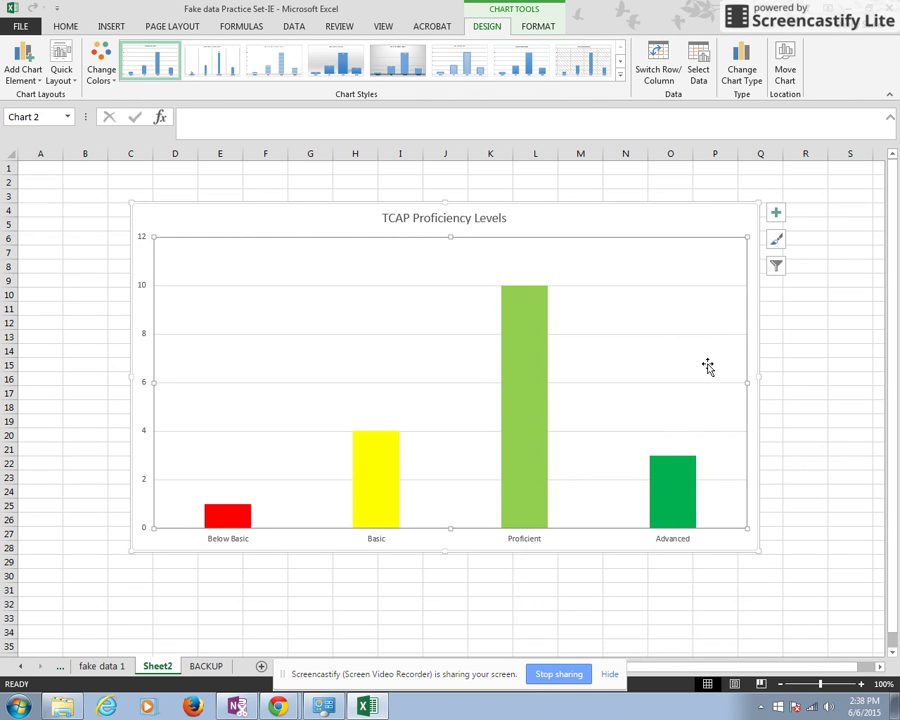